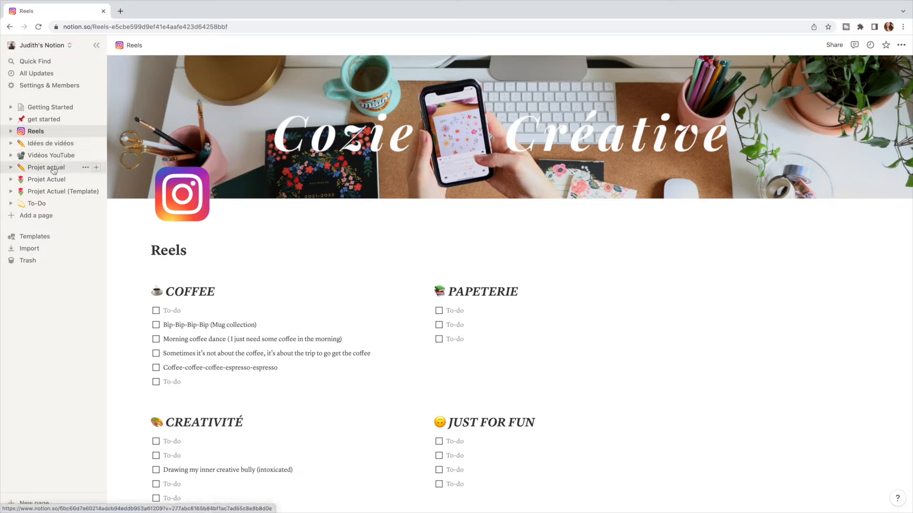
Look at the Vidéos YouTube page and its "Nouvelle organisation de mon bureau" subpage, and return to the tulip-marked Projet Actuel page.
left_click(58, 156)
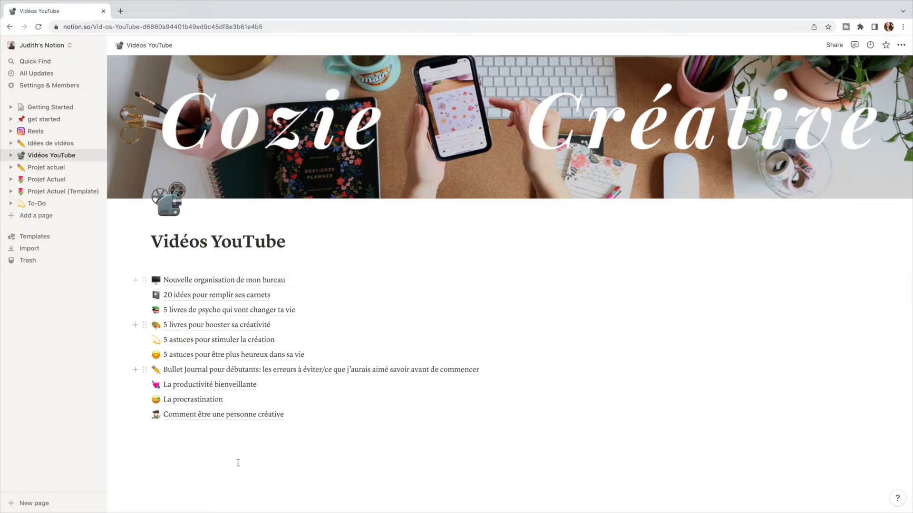
left_click(219, 280)
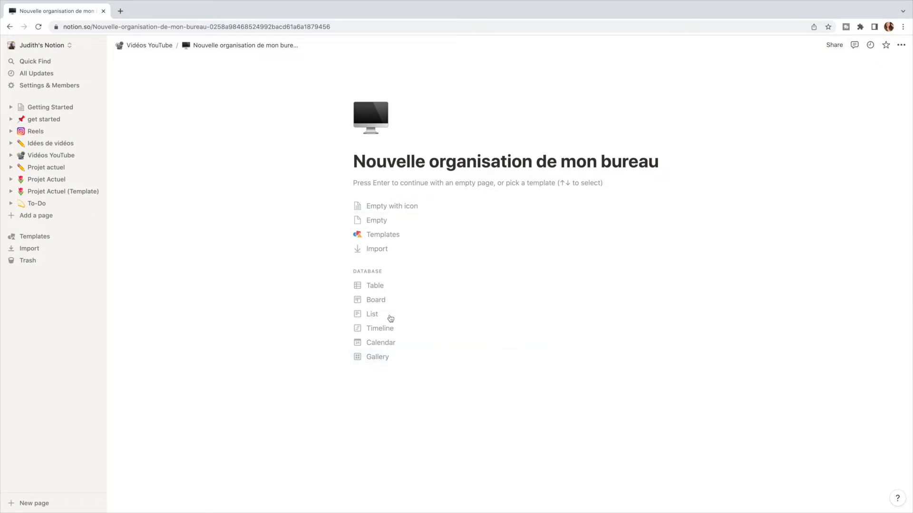
left_click(43, 181)
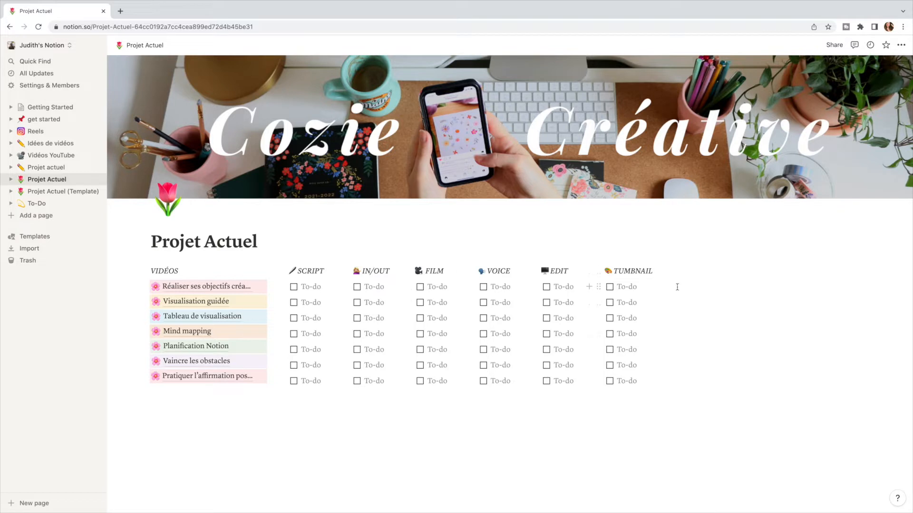
Tick sample to-dos in the SCRIPT, IN/OUT, FILM and VOICE columns and clear them again.
left_click(293, 287)
left_click(357, 302)
left_click(419, 286)
left_click(483, 288)
left_click(293, 287)
left_click(356, 303)
left_click(420, 287)
Open the first video's page, look through its full script, and go back to the Projet Actuel page.
left_click(200, 286)
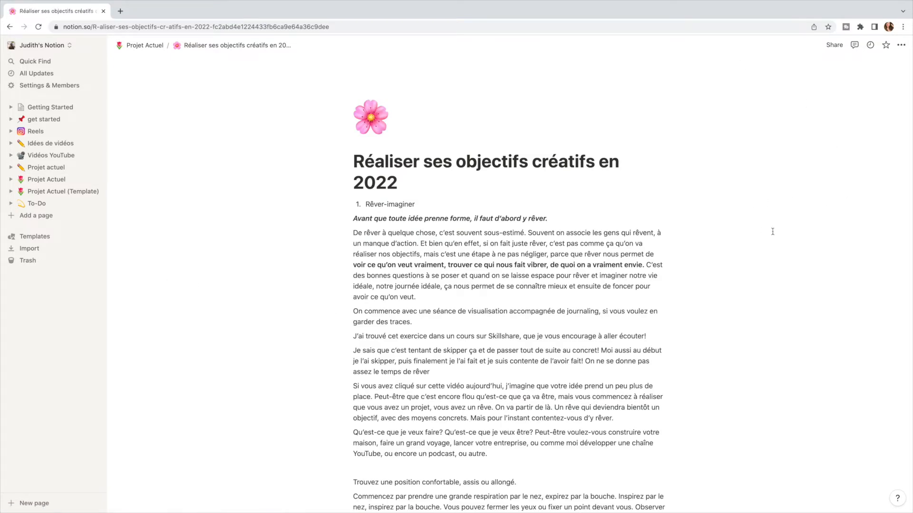
scroll(773, 232, "down", 15)
scroll(774, 230, "down", 7)
scroll(773, 229, "up", 20)
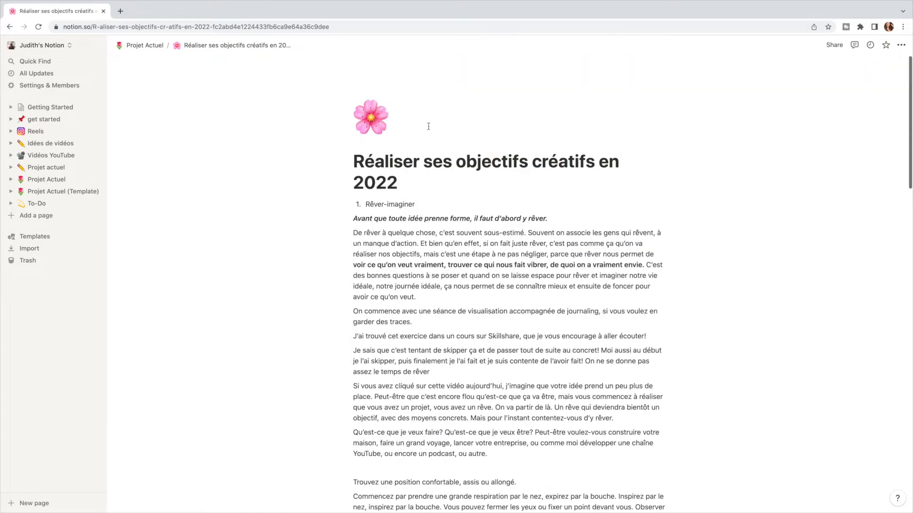
left_click(10, 28)
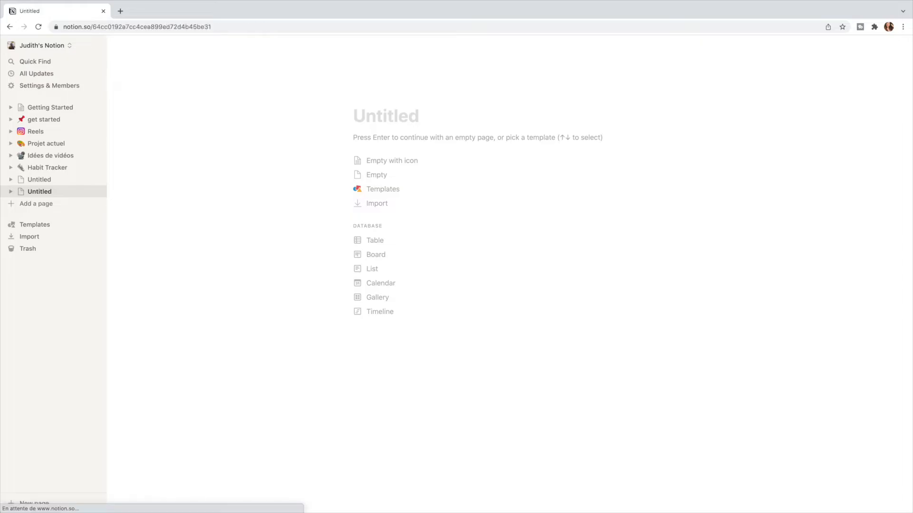
Title the new untitled page "Projet Actuel" and set its text style to Serif.
type("Projet")
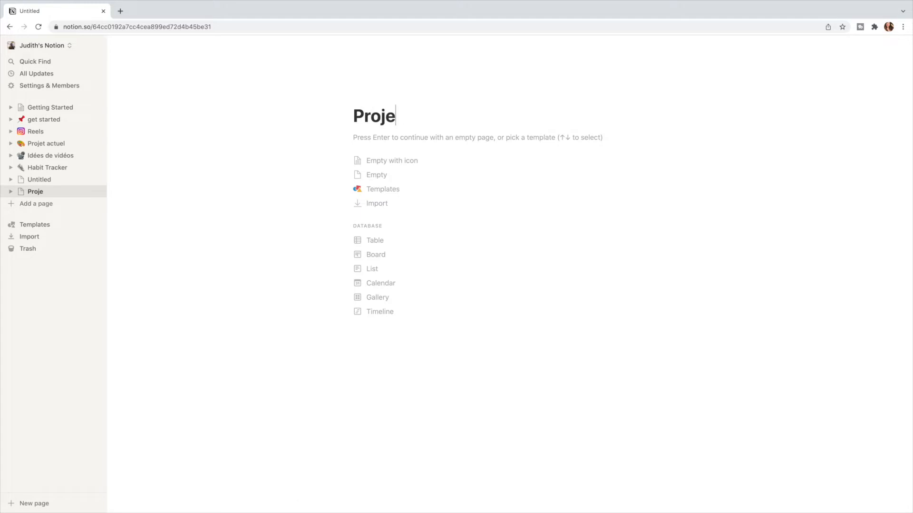
type(" Actu")
key("BackSpace")
type("tuel")
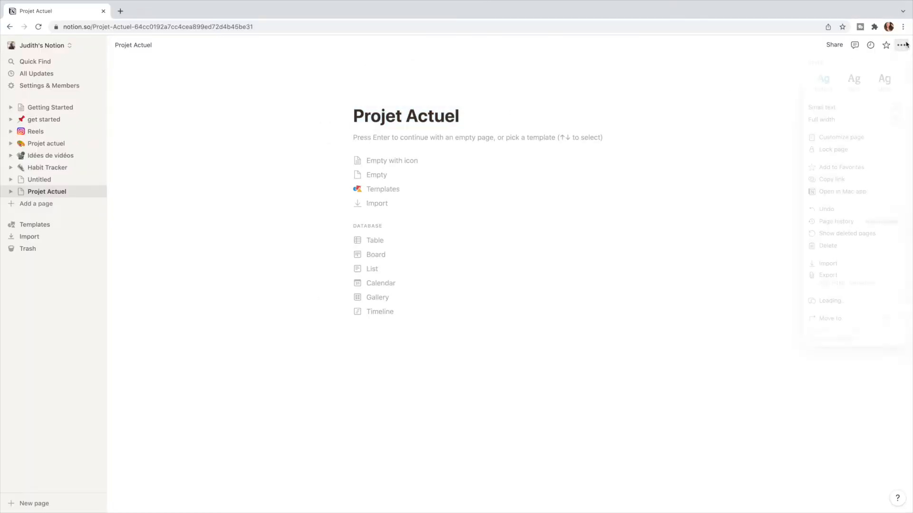
left_click(900, 44)
left_click(823, 55)
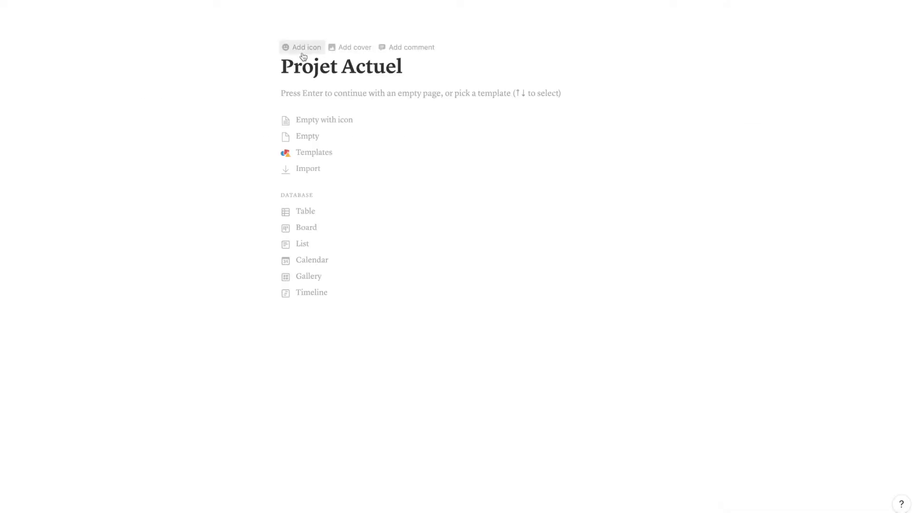
Add an icon to the Projet Actuel page and change it to the tulip emoji.
left_click(303, 56)
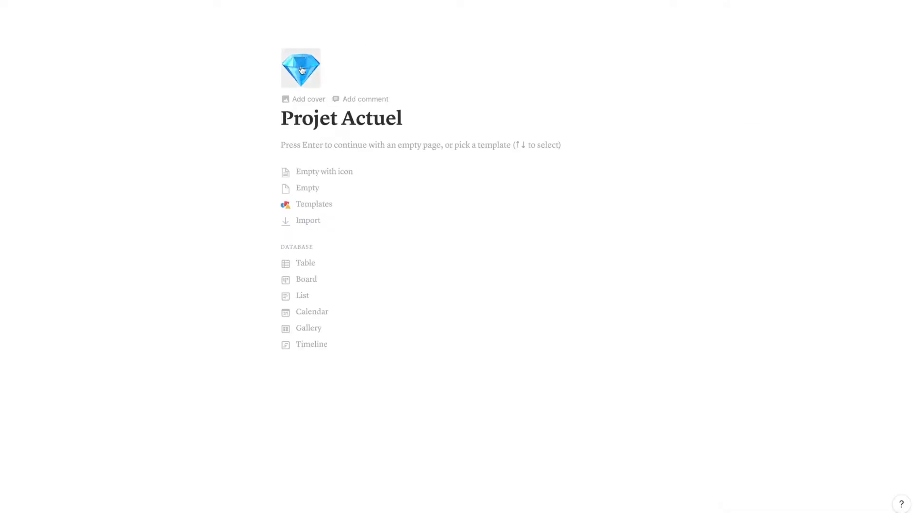
left_click(301, 70)
scroll(351, 228, "down", 10)
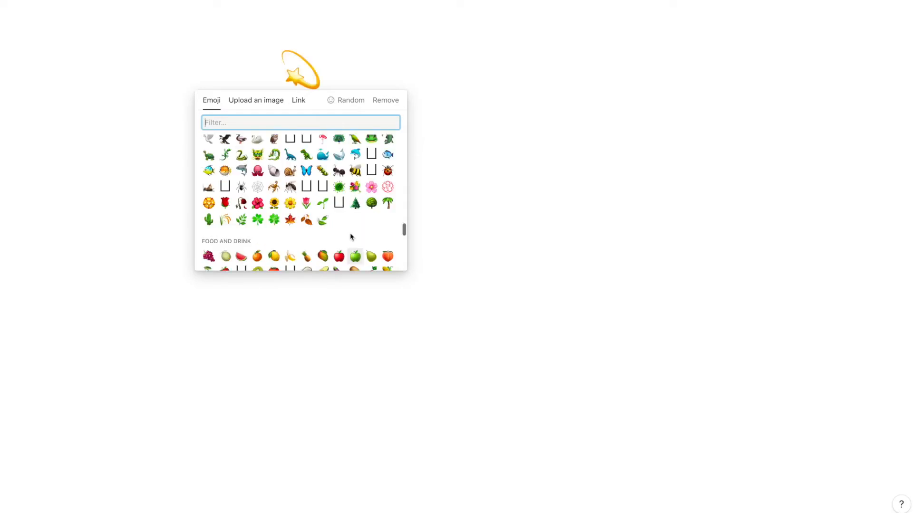
left_click(302, 203)
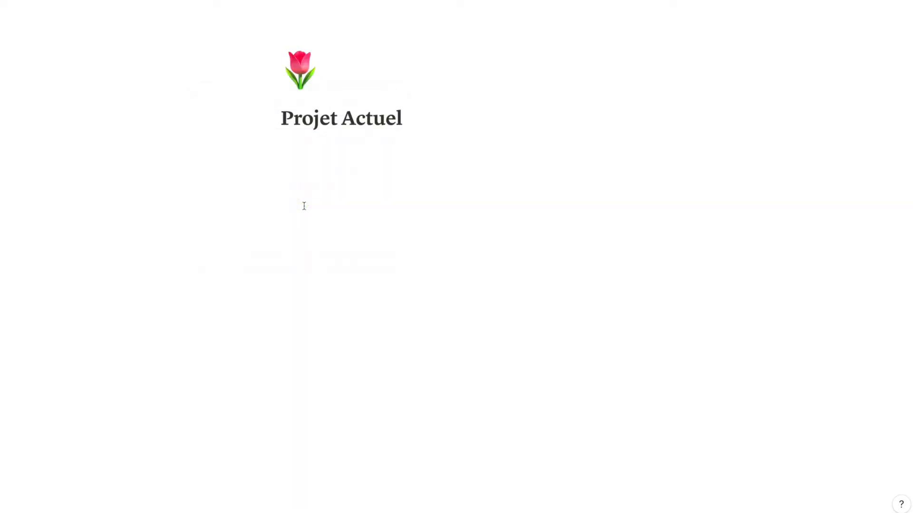
Add a cover to the page and replace it with the "Cozie Créative" desk image.
triple_click(279, 116)
left_click(293, 99)
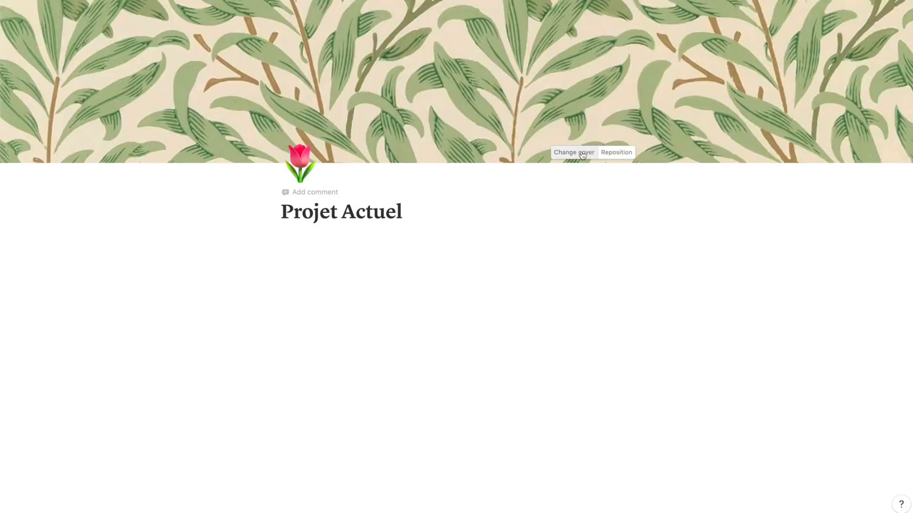
left_click(579, 150)
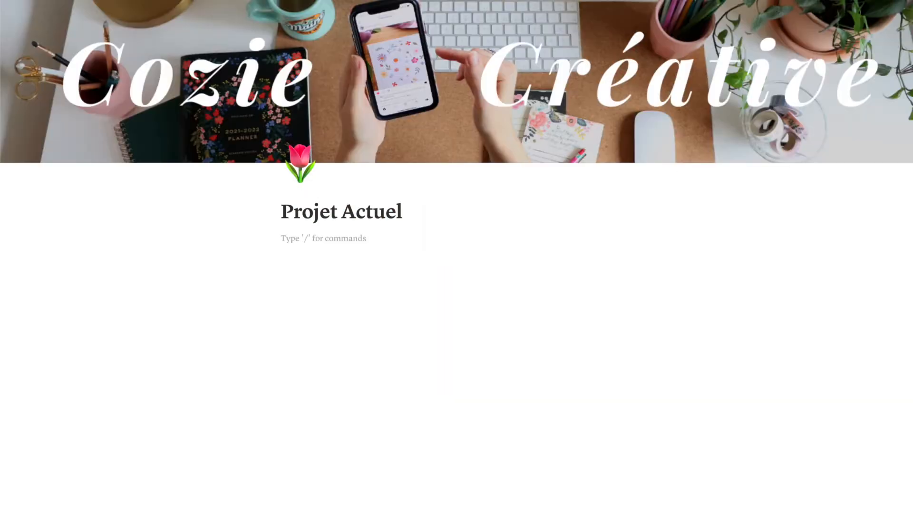
Write "Réaliser ses objectifs créatifs en 2022" as an italic line under the title and set the page to full width.
type("Réussir")
key("BackSpace")
key("BackSpace")
key("BackSpace")
key("BackSpace")
key("BackSpace")
type("aliser ses objectifs créatifs en 2022")
left_click_drag(421, 240, 281, 239)
left_click(393, 220)
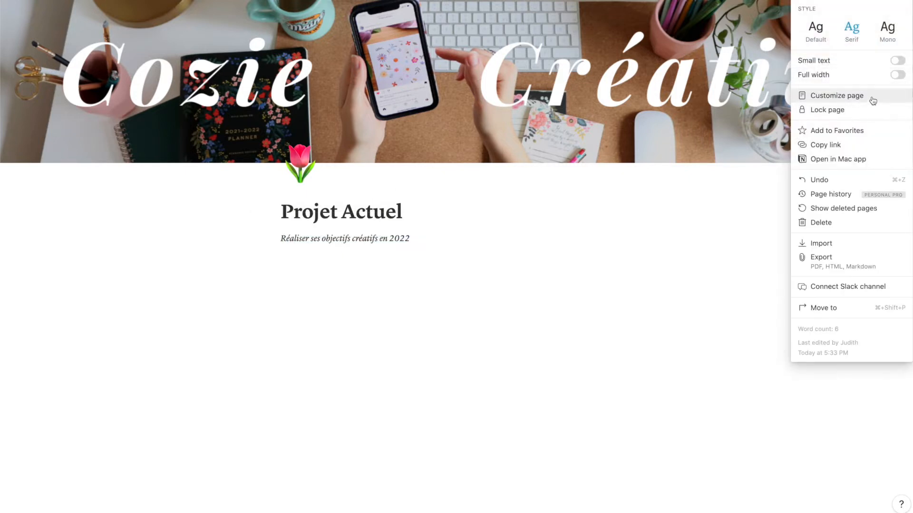
left_click(844, 77)
key("Escape")
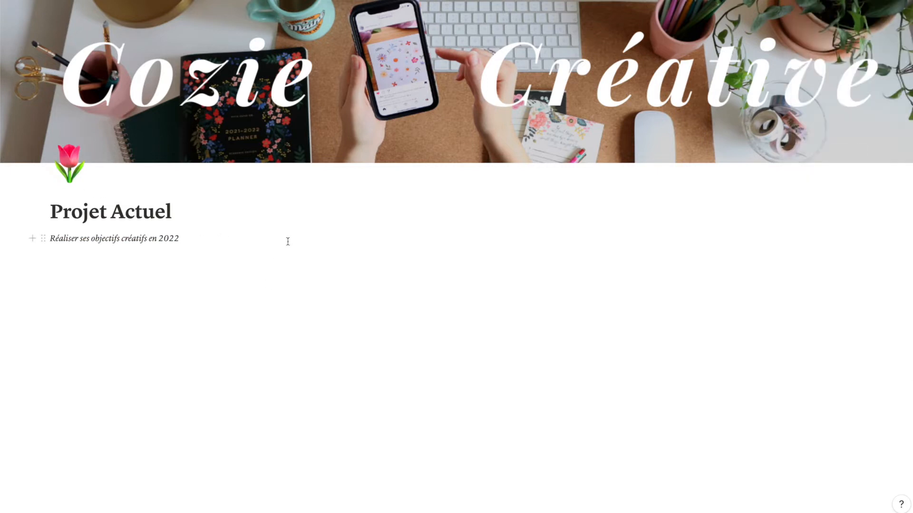
Add the lines "Visualisation guidée" and "Tableau de visualisation" below the first video title, both in italics.
key("Return")
type("Visualisation guidée")
left_click_drag(127, 257, 48, 257)
left_click(162, 241)
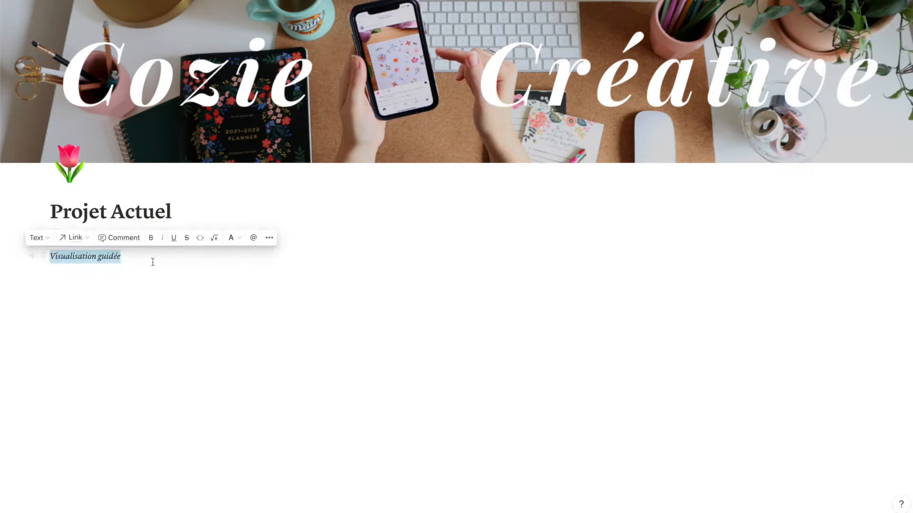
left_click(154, 262)
key("Return")
type("Tableau de visualisat")
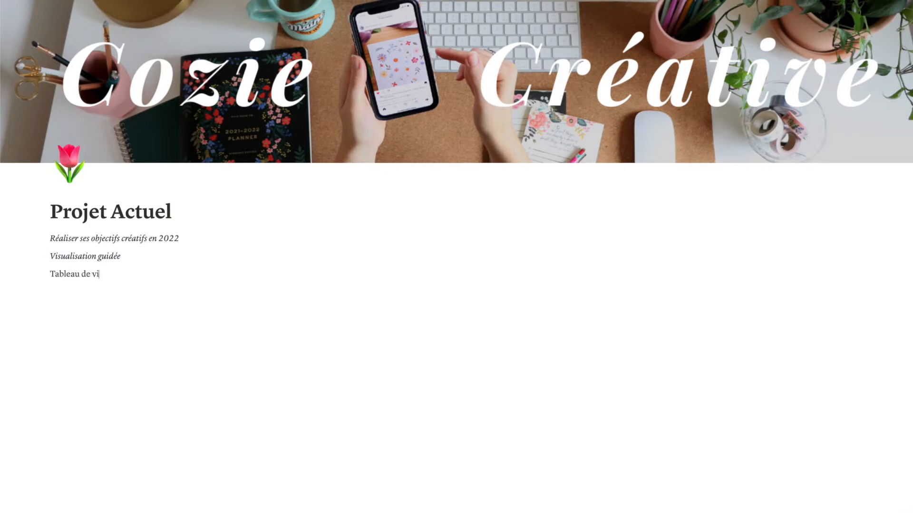
type("ion")
left_click_drag(48, 274, 149, 274)
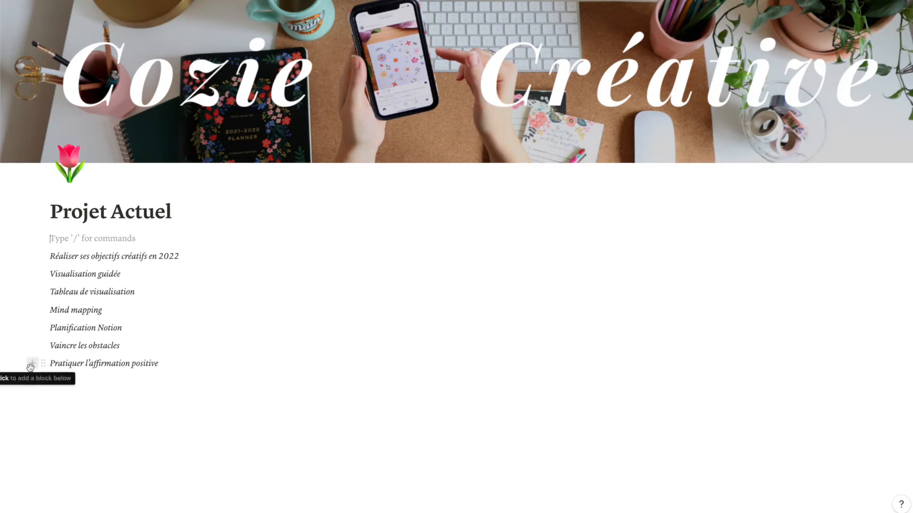
Insert an empty to-do block, place it in a new column beside the first video bullet, and narrow the first column.
left_click(31, 365)
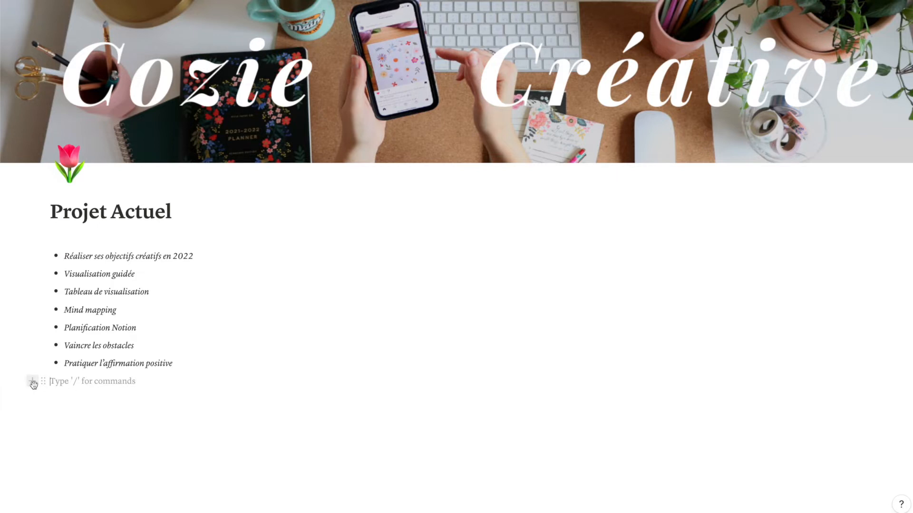
left_click(32, 380)
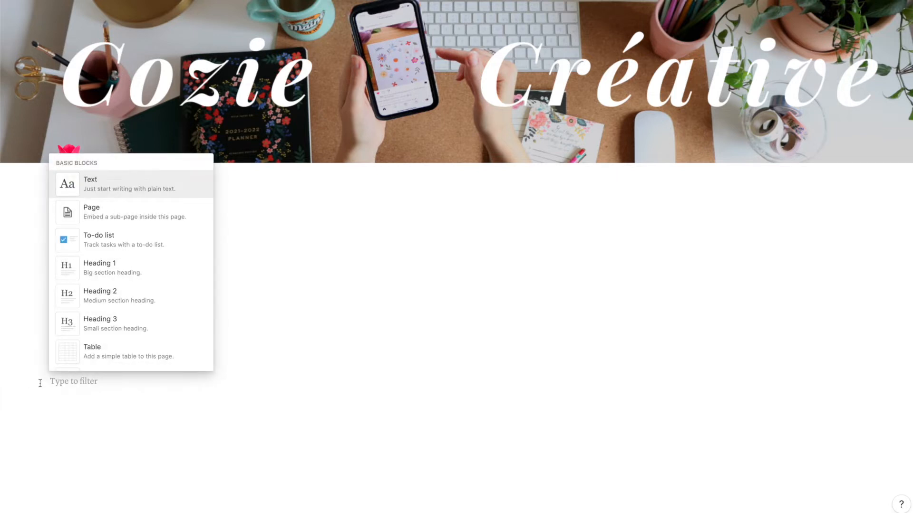
scroll(112, 284, "down", 3)
scroll(111, 286, "down", 2)
scroll(112, 285, "down", 4)
scroll(112, 286, "up", 8)
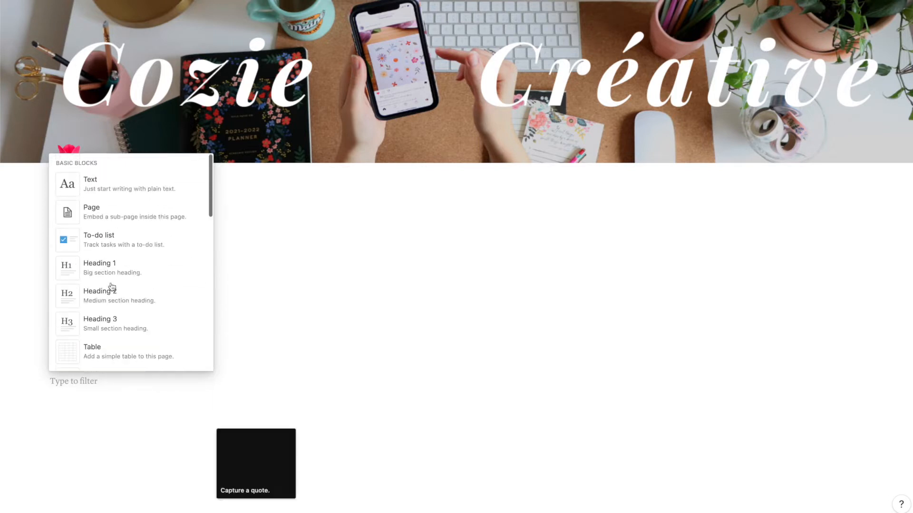
left_click(136, 237)
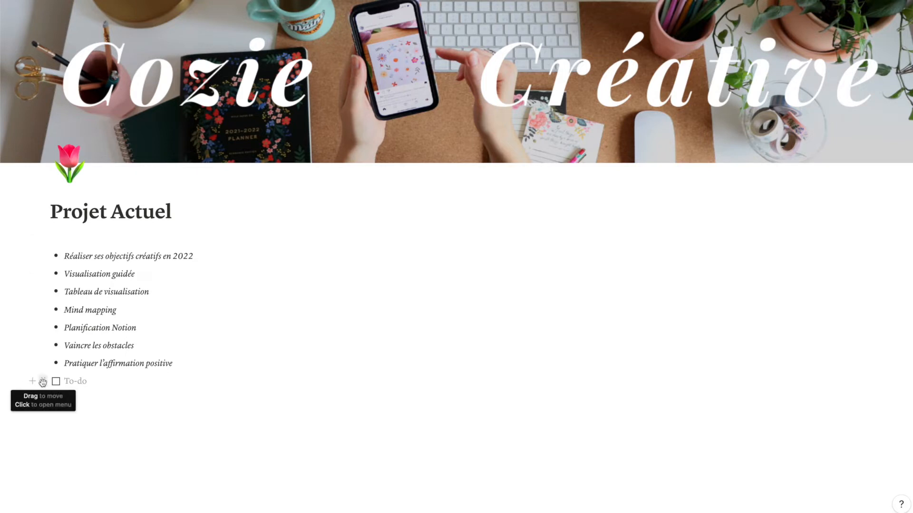
left_click_drag(42, 381, 879, 281)
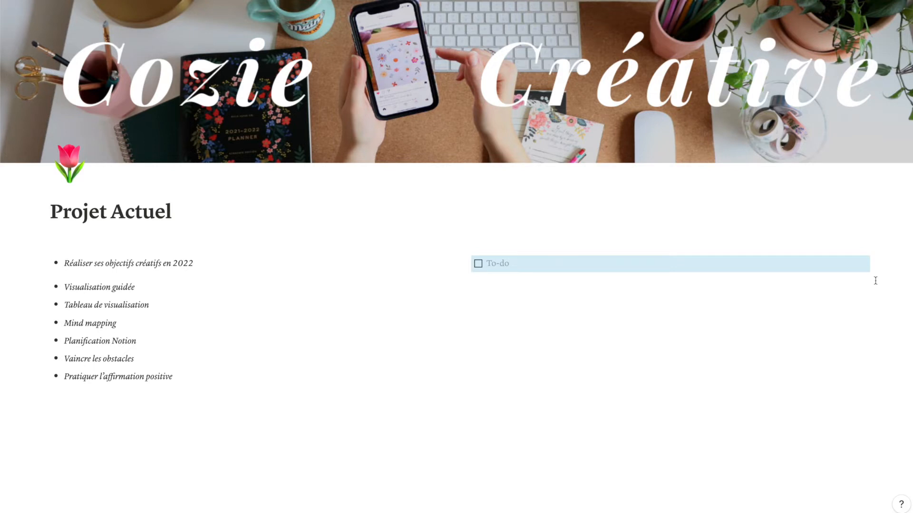
left_click_drag(460, 248, 210, 245)
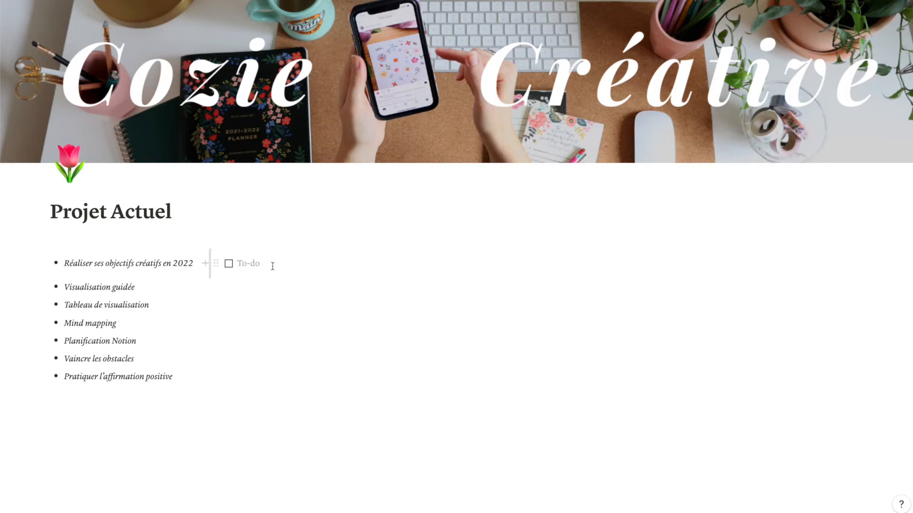
Fill the second column with the placeholder to-dos ddq, qddq, dqdd, dqd, qddd, dqdq and qddq.
type("ddq")
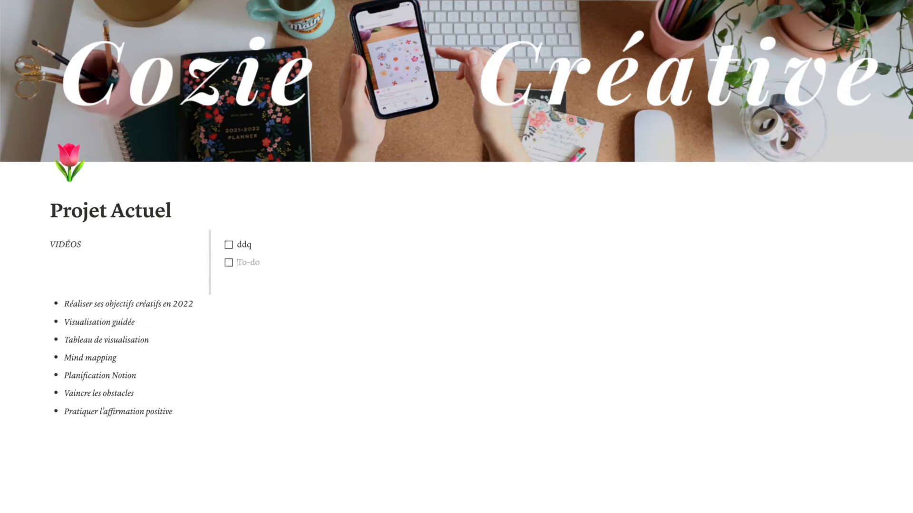
type(" qddq dqdd dqd qddd dqdq qddq")
key("Return")
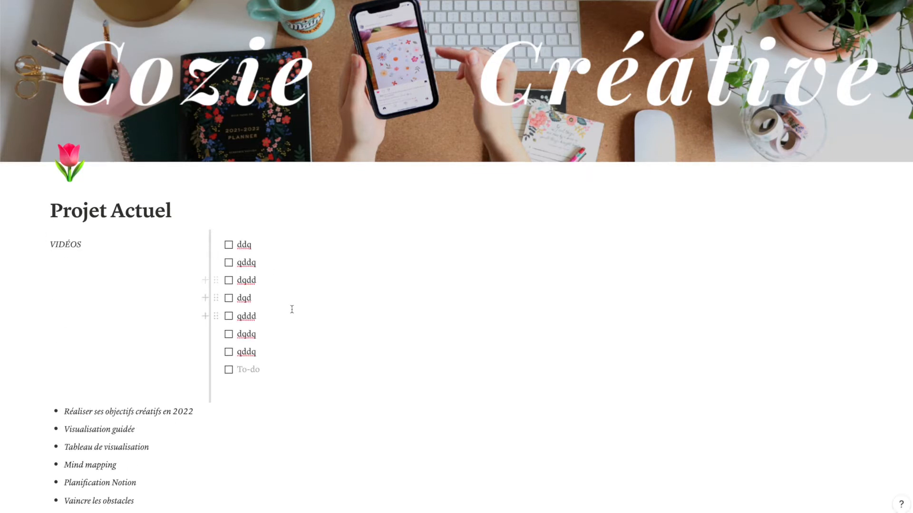
Move all the placeholder to-dos into a column beside the first video bullet and narrow the first column.
scroll(279, 288, "down", 1)
scroll(304, 336, "down", 2)
left_click_drag(209, 141, 212, 319)
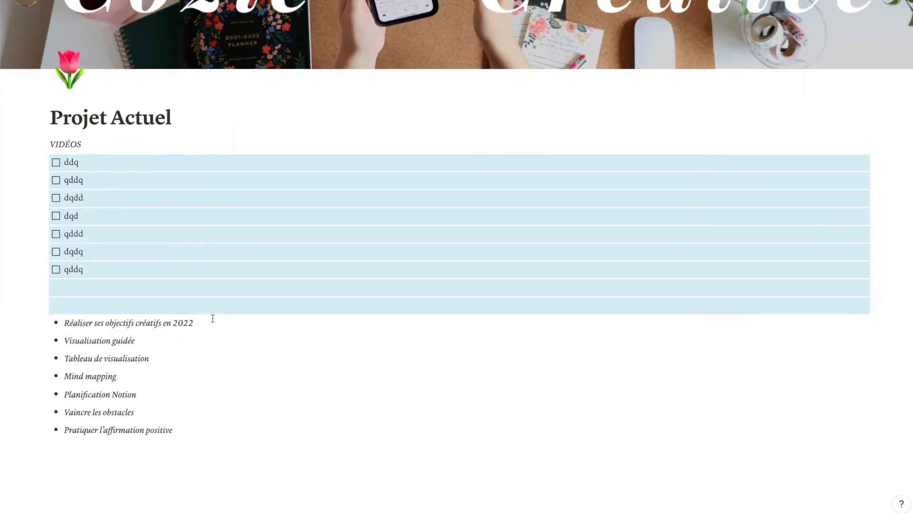
left_click_drag(42, 162, 871, 336)
left_click_drag(454, 186, 874, 91)
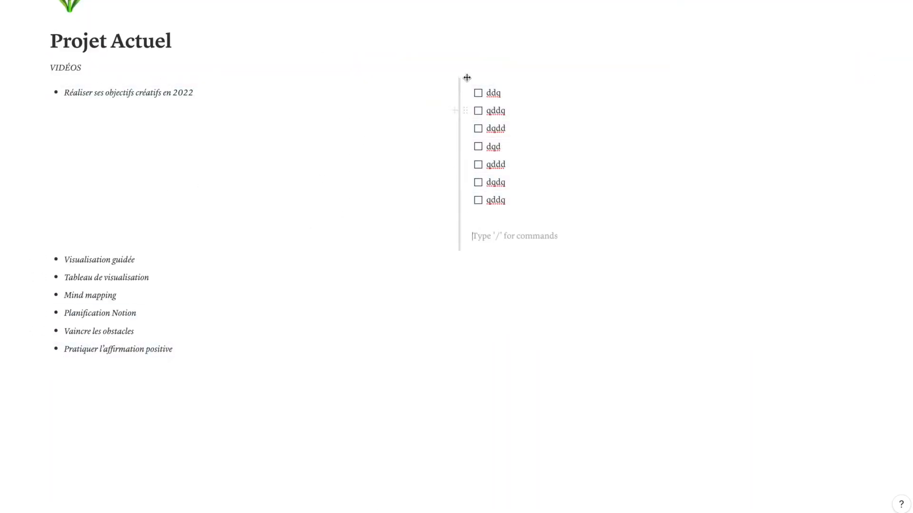
left_click_drag(465, 82, 210, 83)
Select the remaining video bullets below the columns and place them under the first video bullet.
left_click(122, 192)
left_click_drag(250, 402, 95, 103)
scroll(95, 102, "up", 3)
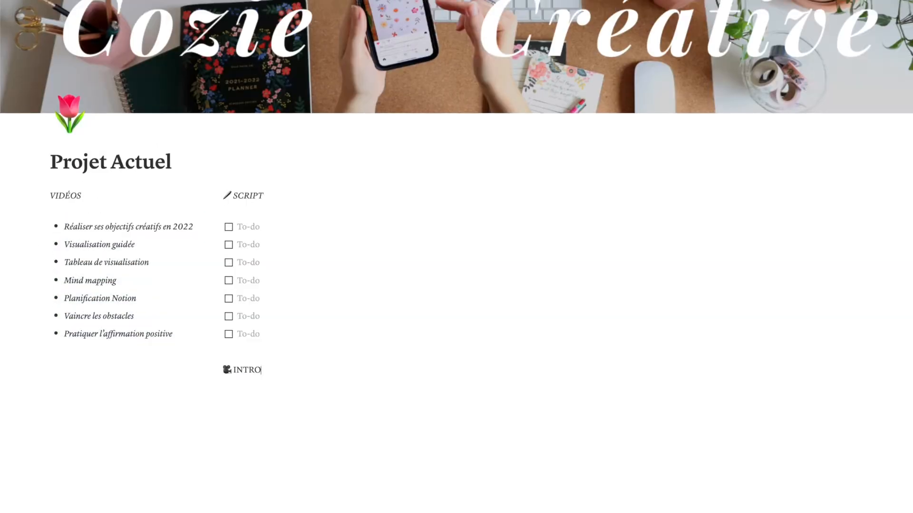
Complete the second checklist heading as "INTRO/OUTRO" and make it italic.
type("/OUTRO")
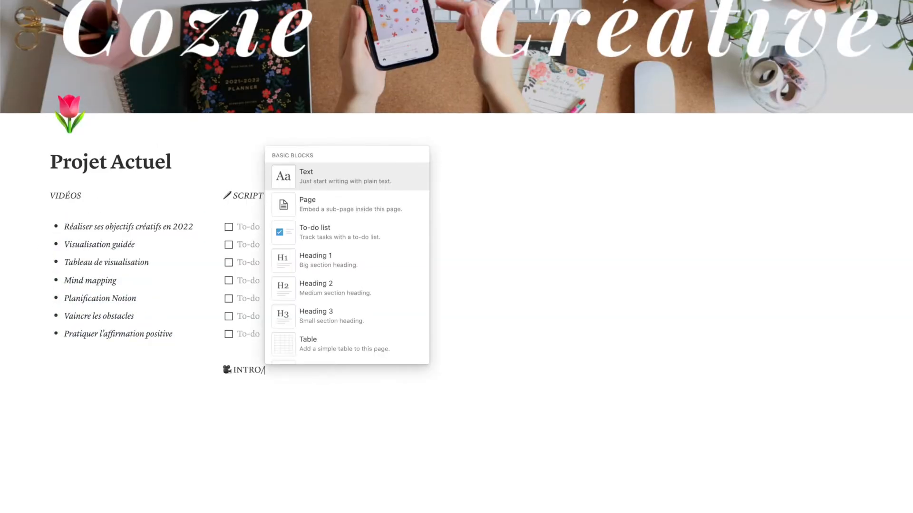
left_click_drag(299, 371, 234, 371)
left_click(346, 352)
left_click(312, 372)
Add a to-do list under the INTRO/OUTRO heading with placeholder items dqdq, dqq, ddd, ddqd, dqd, dqdq and dq.
key("Return")
left_click(216, 388)
mouse_move(190, 355)
left_click(263, 315)
left_click(275, 388)
type("dqdq")
key("Return")
type("dqq")
key("Return")
type("ddd")
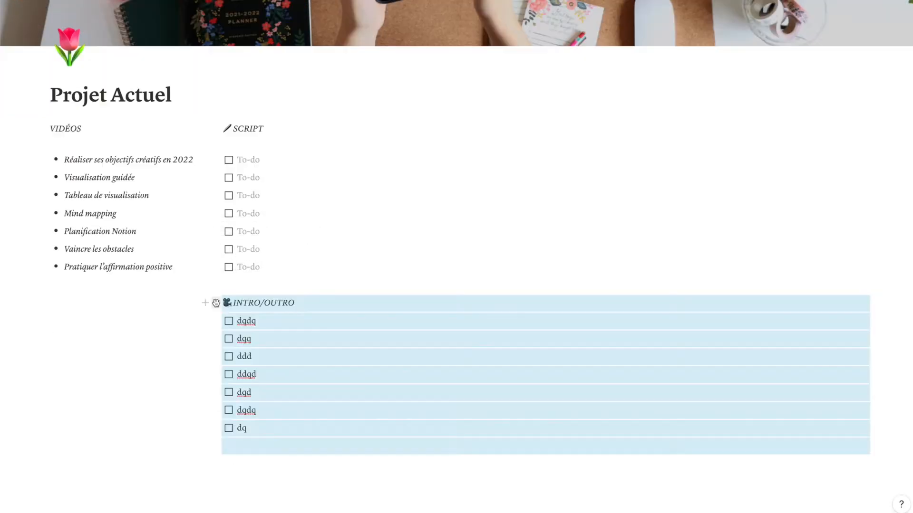
Move the INTRO/OUTRO heading and its to-dos into a third column beside SCRIPT and narrow the columns.
left_click_drag(216, 304, 877, 133)
left_click_drag(675, 132, 618, 135)
left_click_drag(601, 131, 337, 214)
left_click_drag(266, 428, 43, 284)
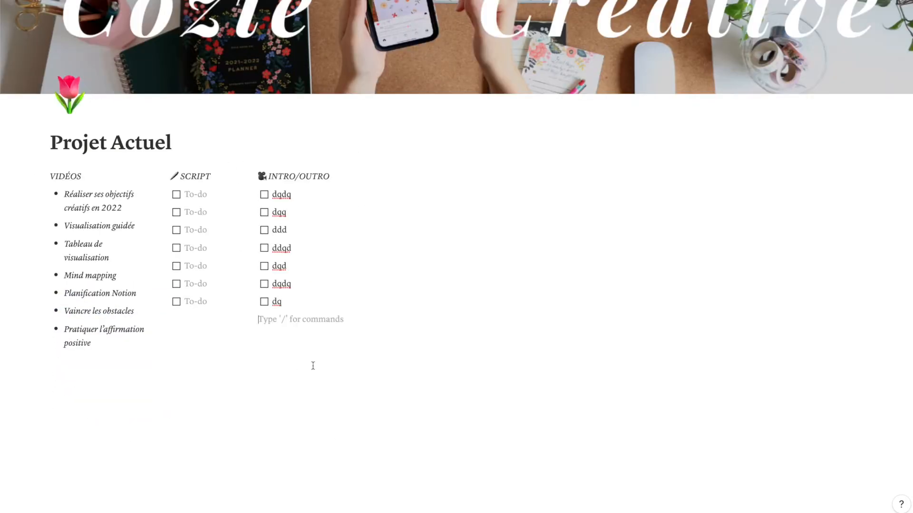
Clear the placeholder text from the INTRO/OUTRO to-dos, leaving the checkboxes empty.
key("BackSpace")
key("BackSpace")
key("BackSpace")
key("BackSpace")
key("BackSpace")
key("BackSpace")
key("BackSpace")
key("BackSpace")
key("BackSpace")
key("BackSpace")
key("BackSpace")
key("BackSpace")
key("BackSpace")
key("BackSpace")
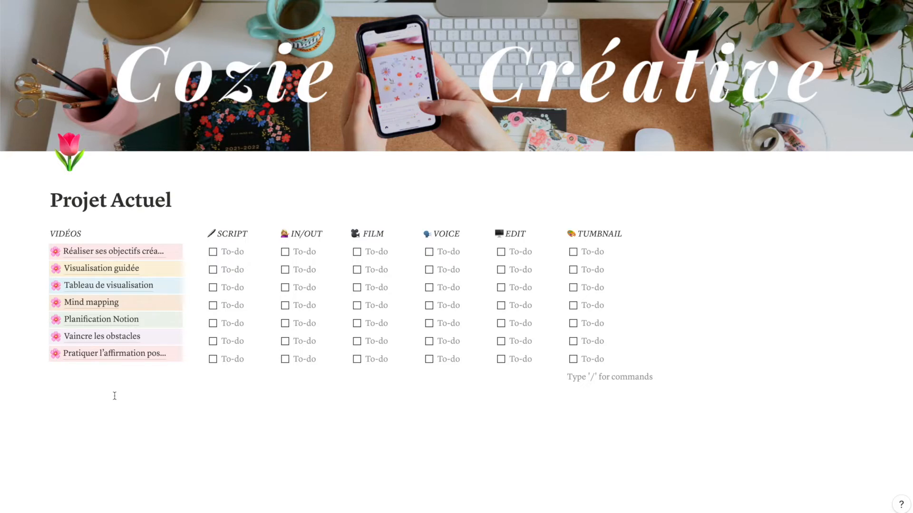
Open the first video's page from the VIDÉOS column and look through its content.
left_click(116, 251)
scroll(628, 222, "down", 20)
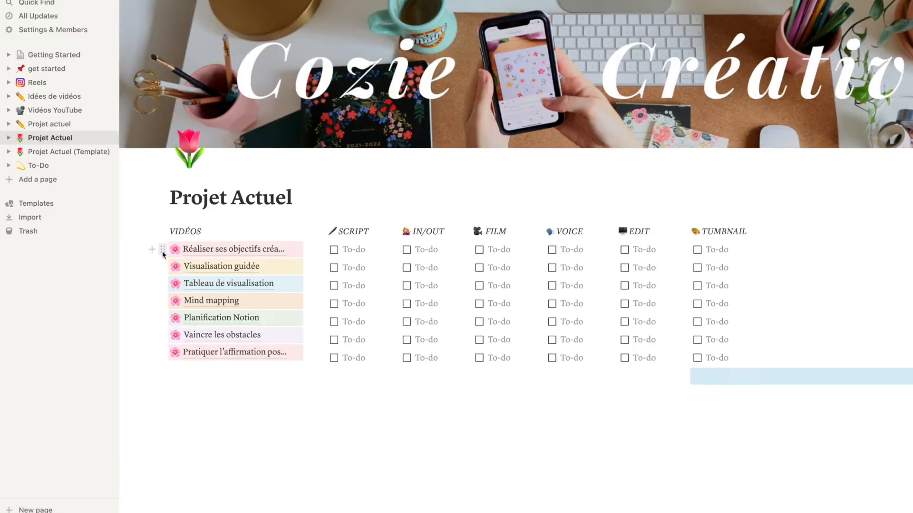
Check which block types the first video's entry in the VIDÉOS column can be turned into, leaving it as a page.
left_click(42, 253)
mouse_move(106, 225)
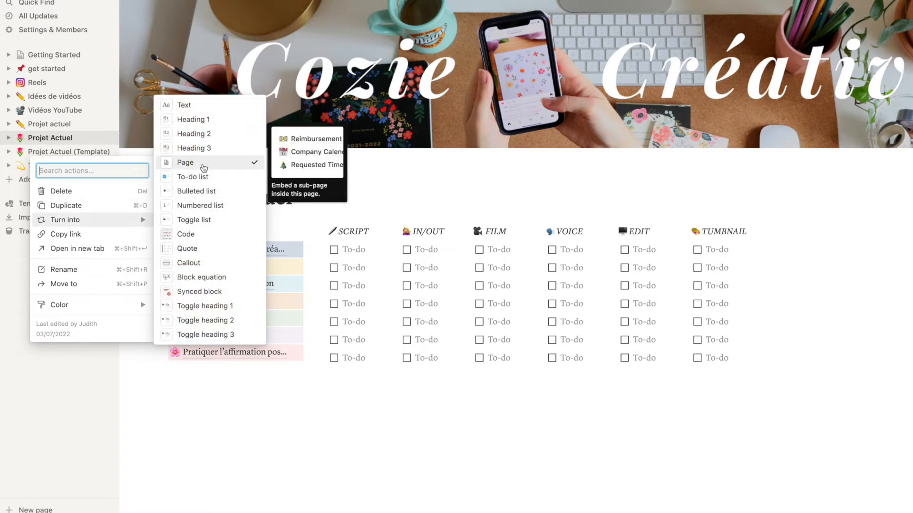
left_click(285, 441)
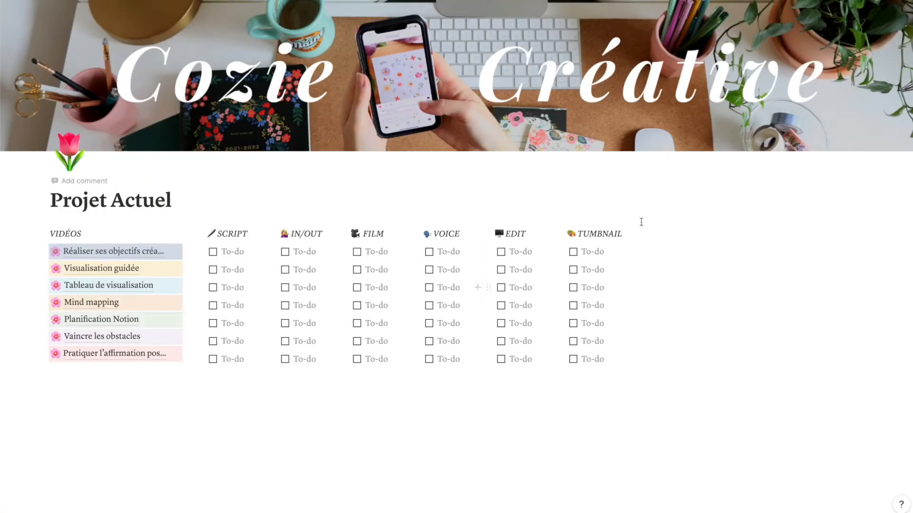
left_click(593, 411)
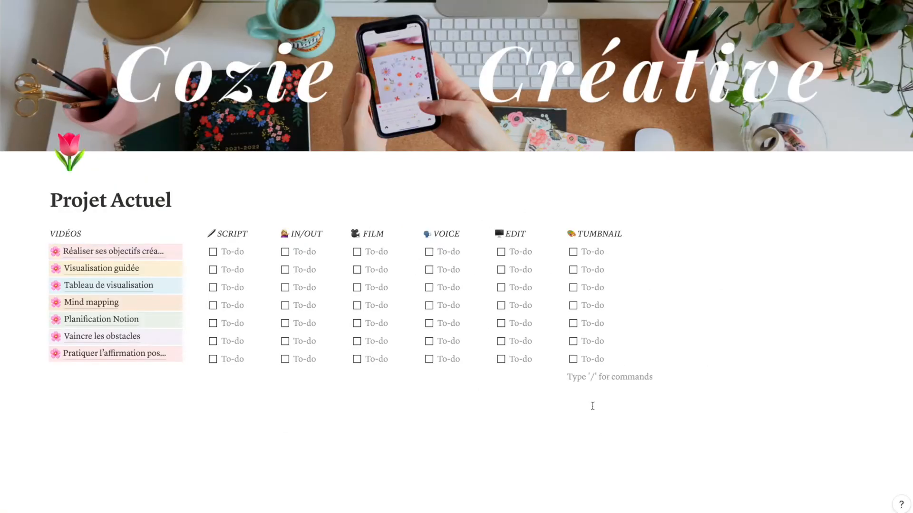
Turn the last to-do in the TUMBNAIL column into a page.
left_click(560, 359)
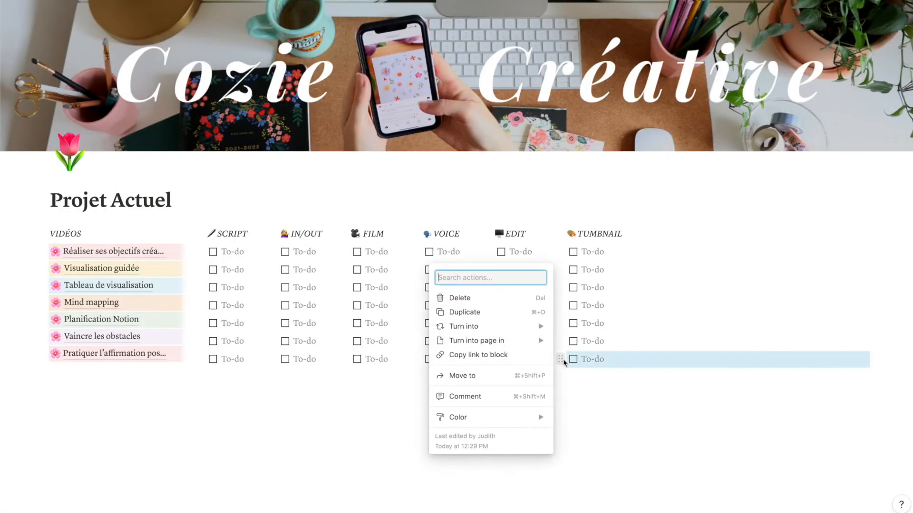
mouse_move(499, 335)
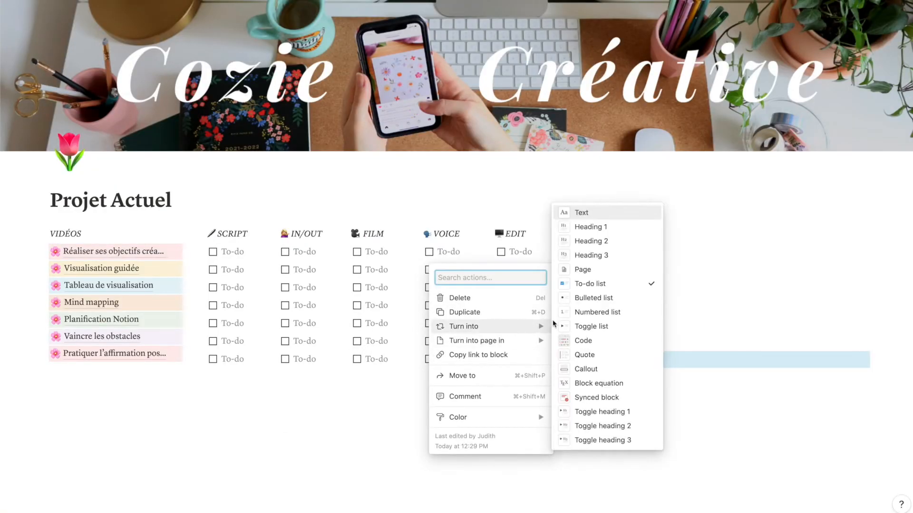
left_click(583, 270)
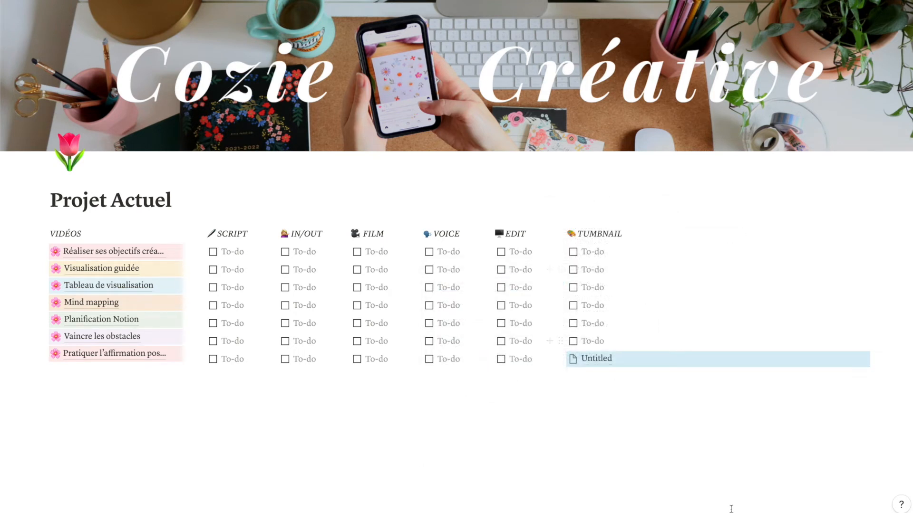
left_click(647, 453)
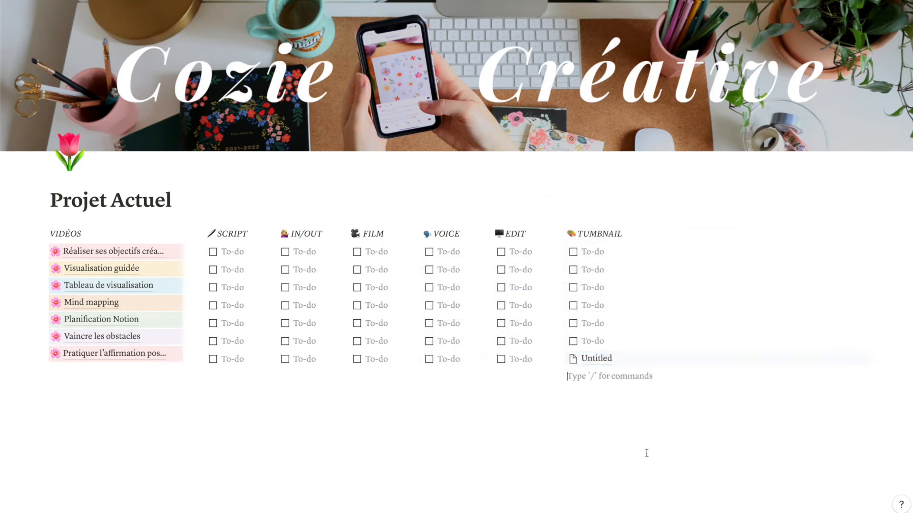
Open the untitled page under TUMBNAIL, return to Projet Actuel and give the page a pink flower icon.
left_click(601, 359)
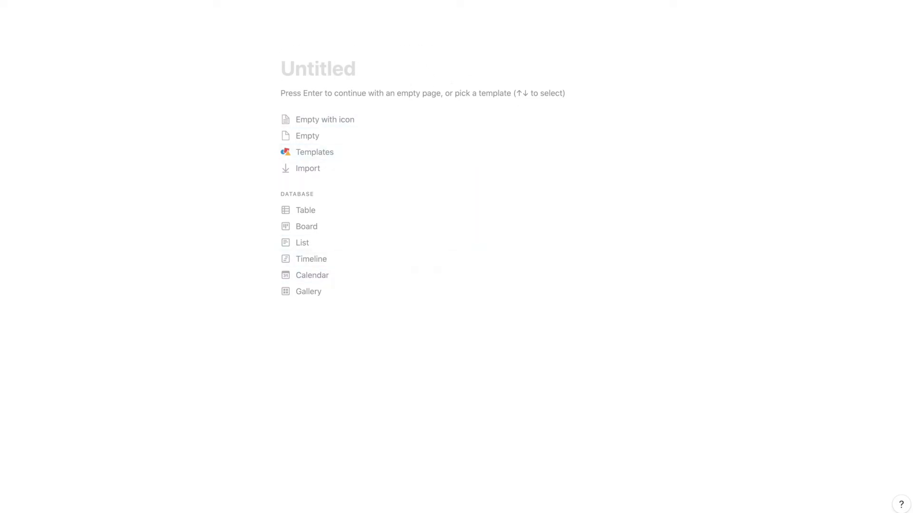
left_click(95, 1)
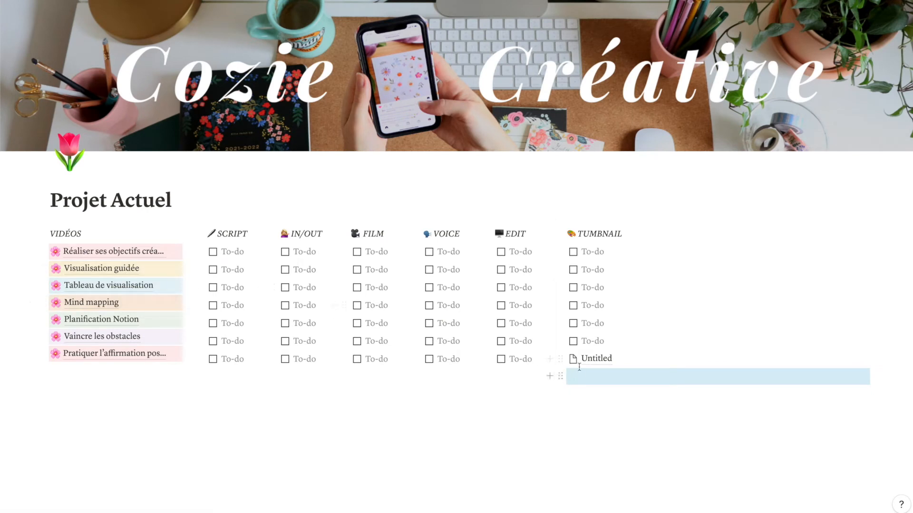
left_click(573, 360)
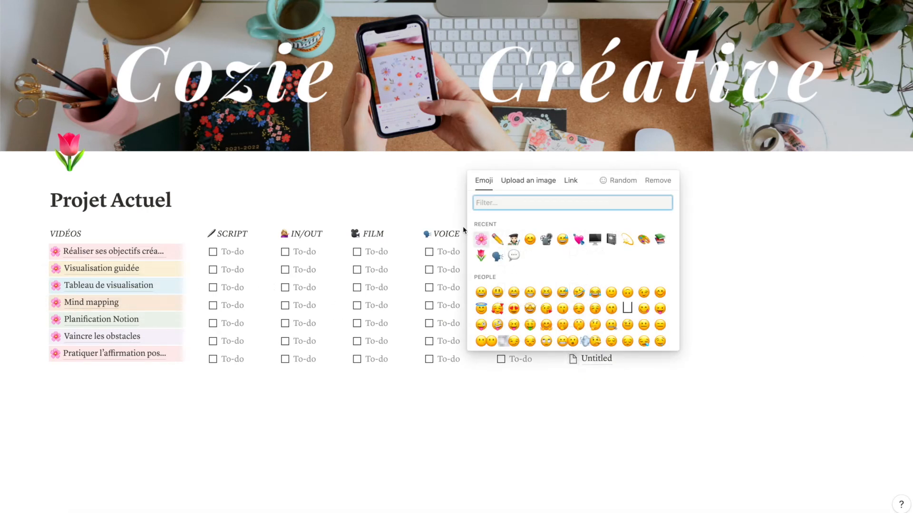
left_click(481, 240)
left_click(663, 407)
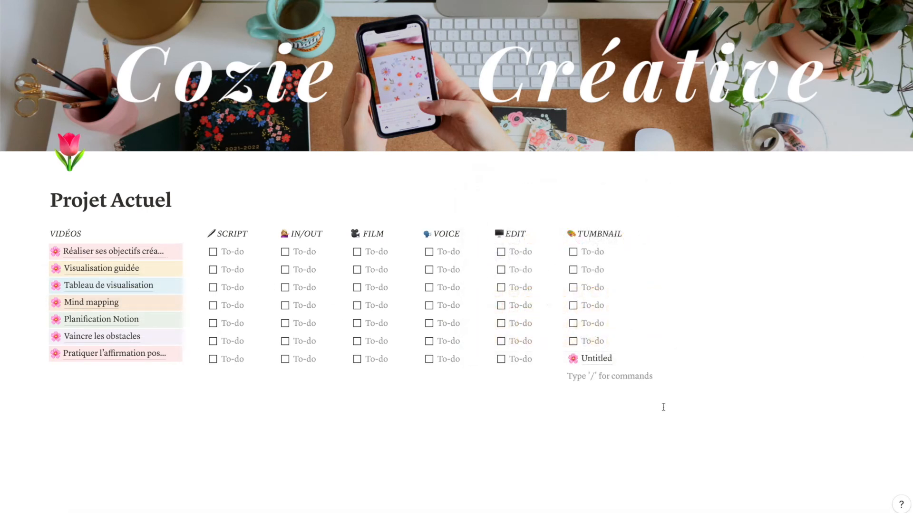
Turn the untitled page under TUMBNAIL back into a to-do.
left_click(560, 359)
mouse_move(478, 336)
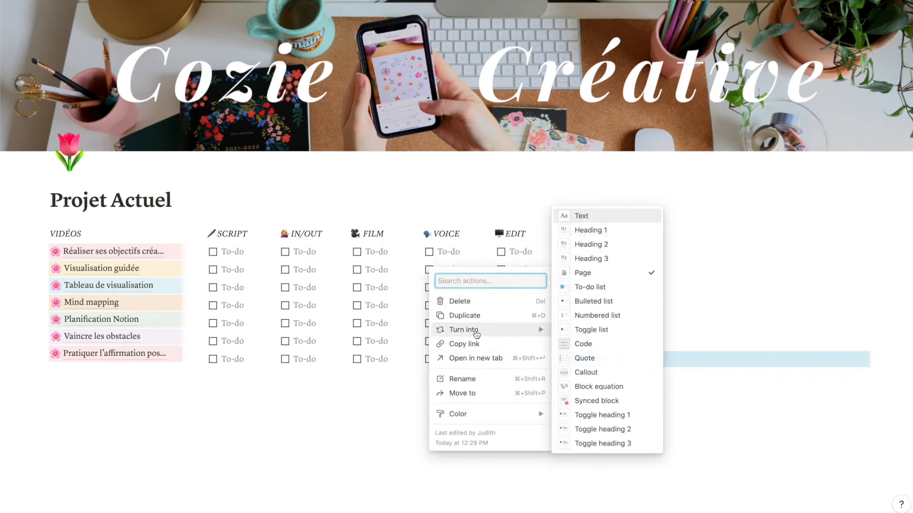
left_click(606, 283)
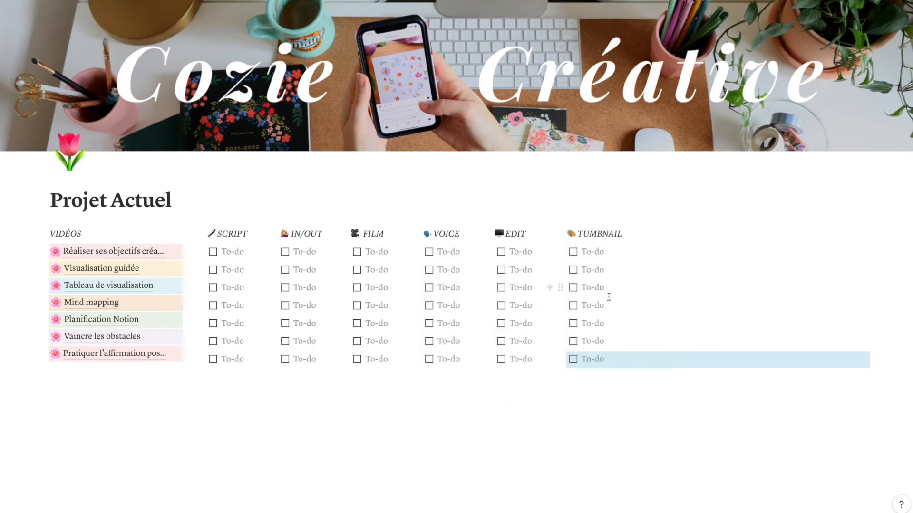
left_click(624, 401)
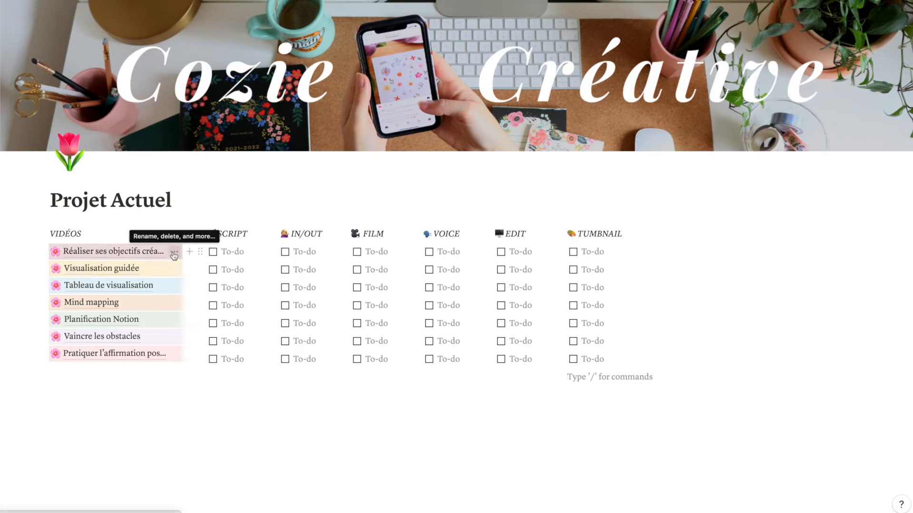
Review the text and background colour options for the first video's entry without changing its colour.
left_click(174, 253)
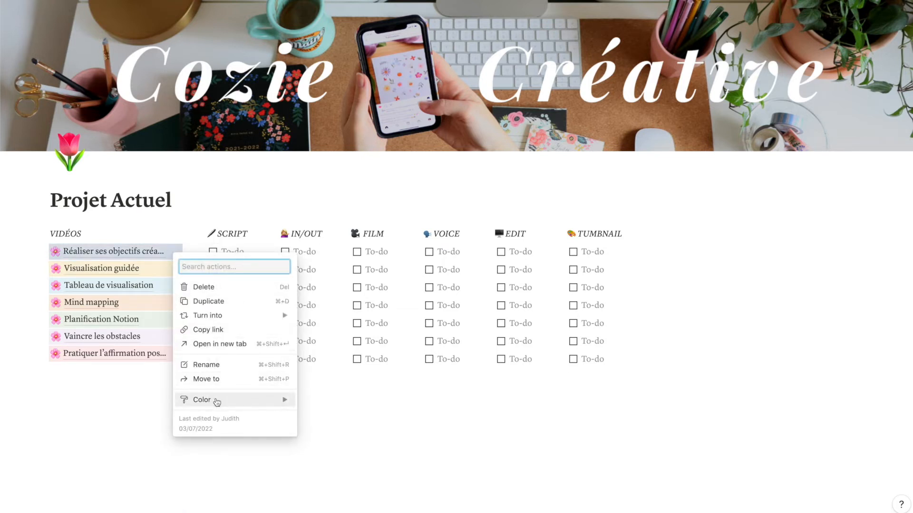
mouse_move(216, 403)
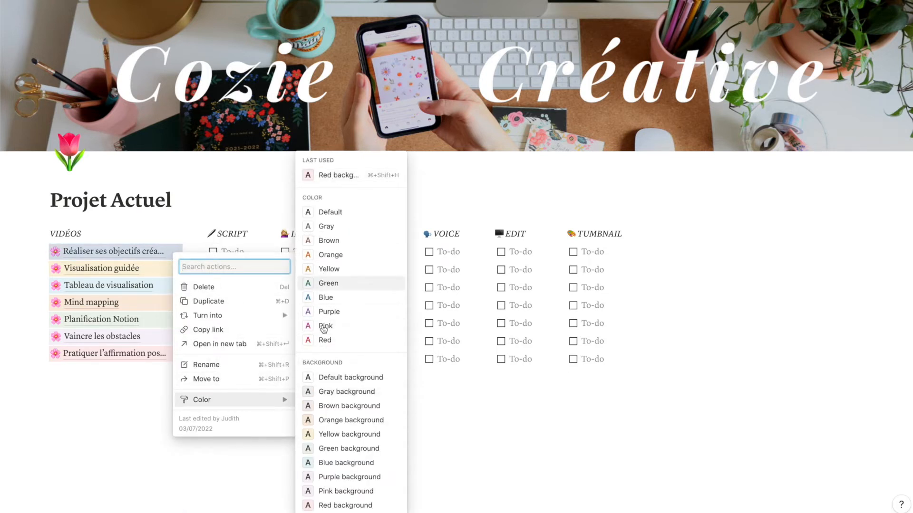
left_click(440, 429)
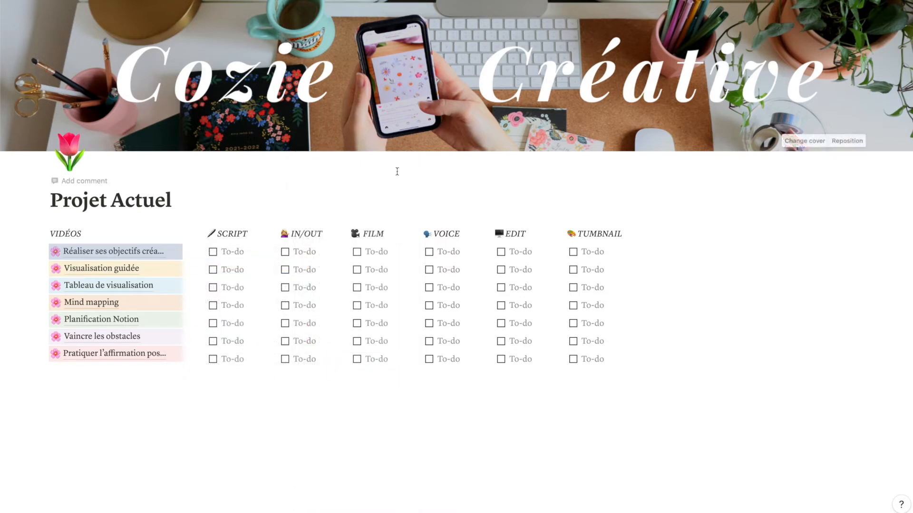
left_click(269, 389)
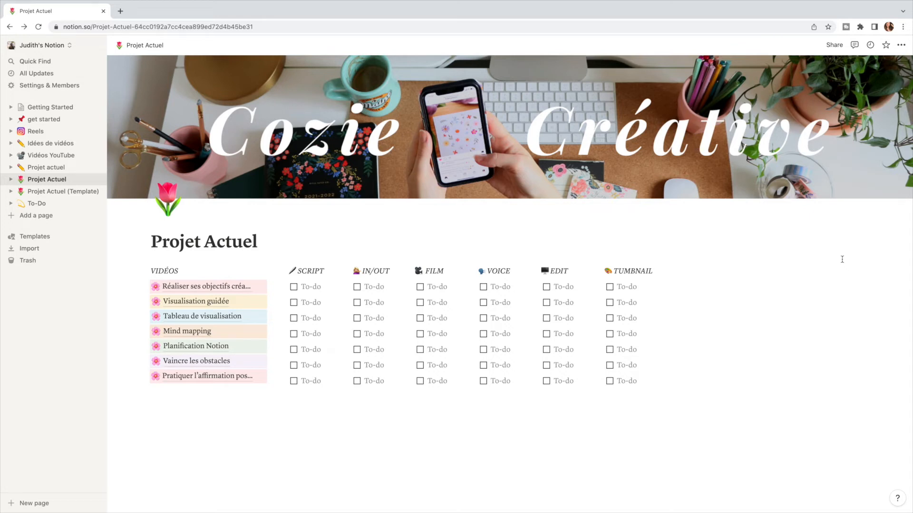
Add a new blank page to the workspace.
left_click(43, 217)
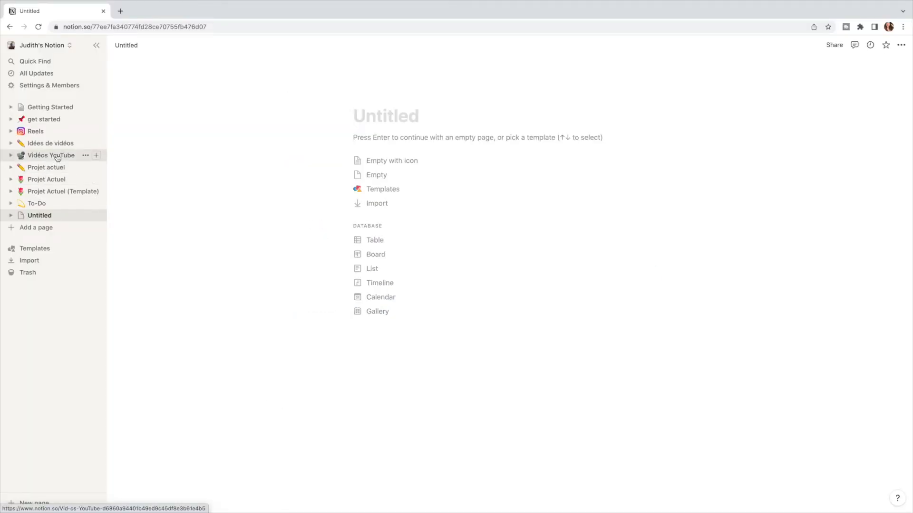
Look through the Board View, List, Table, Gallery and second Board views of the Projet actuel database.
left_click(48, 168)
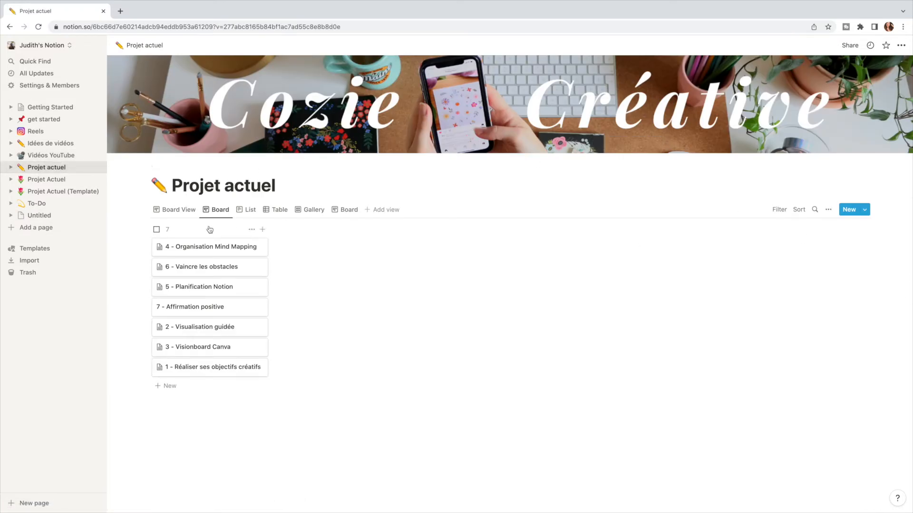
left_click(164, 211)
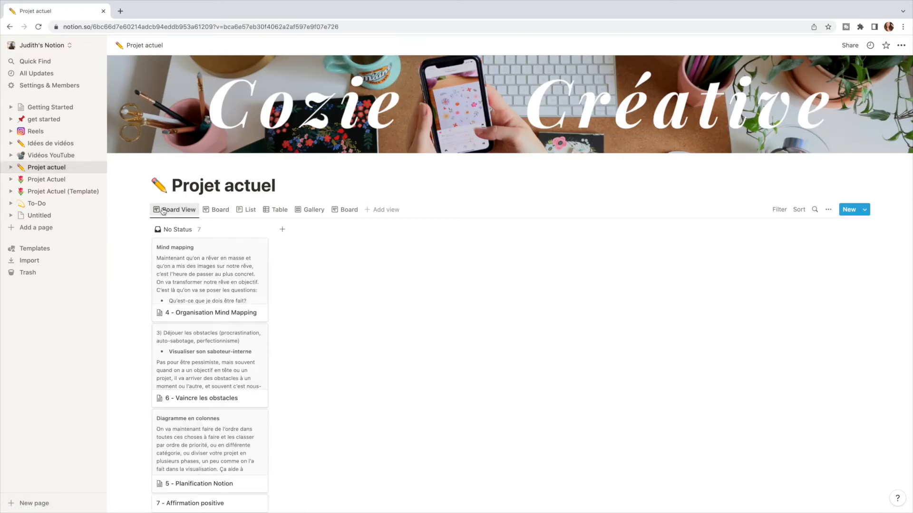
left_click(247, 210)
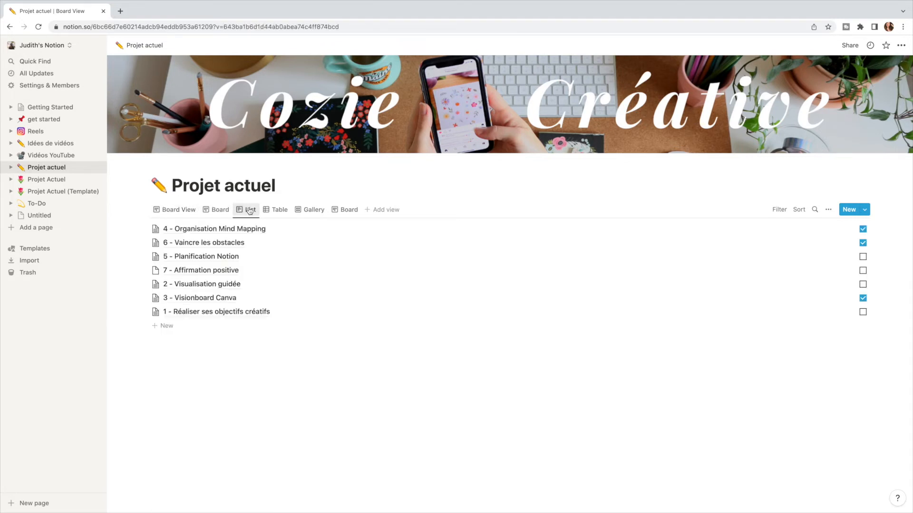
left_click(276, 209)
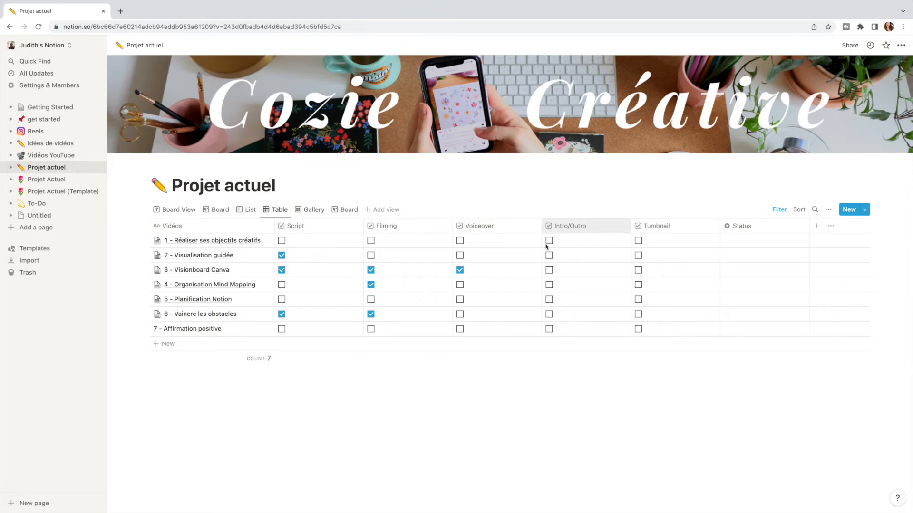
left_click(75, 181)
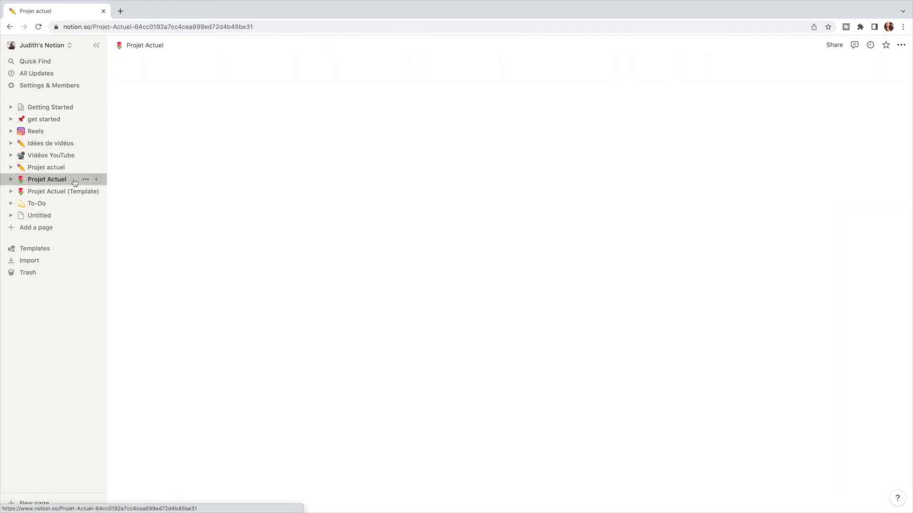
left_click(38, 169)
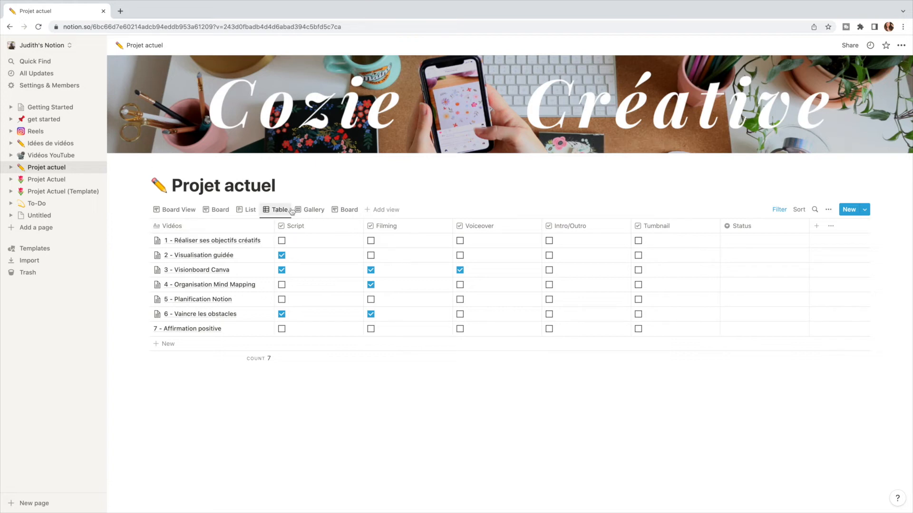
left_click(310, 210)
left_click(336, 210)
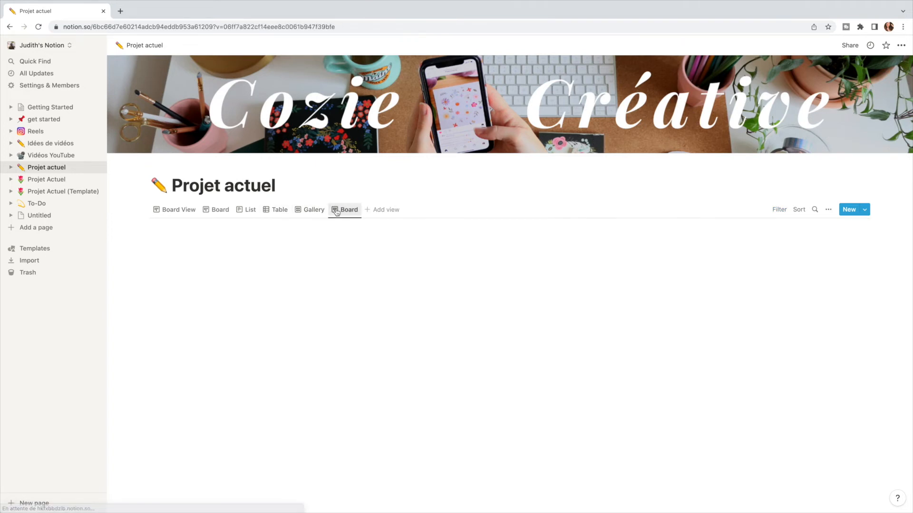
Add a Calendar view to the Projet actuel database and return to its first Board view.
left_click(369, 211)
left_click(765, 303)
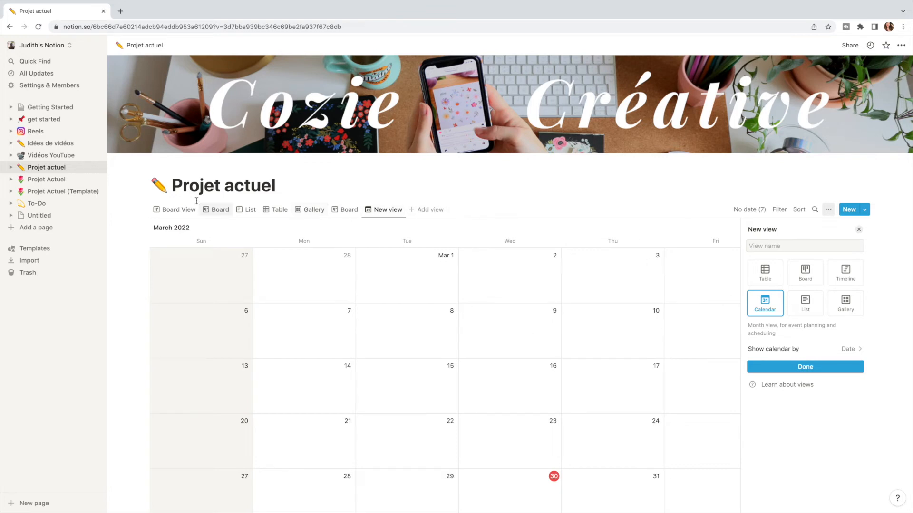
left_click(224, 209)
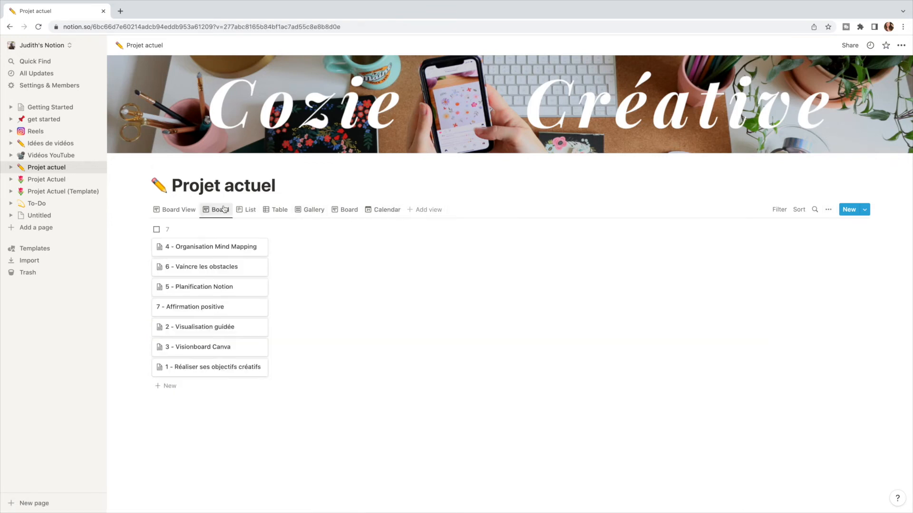
Compare Projet actuel's Gallery and Board views with the Idées de vidéos board and the Vidéos YouTube page.
left_click(306, 210)
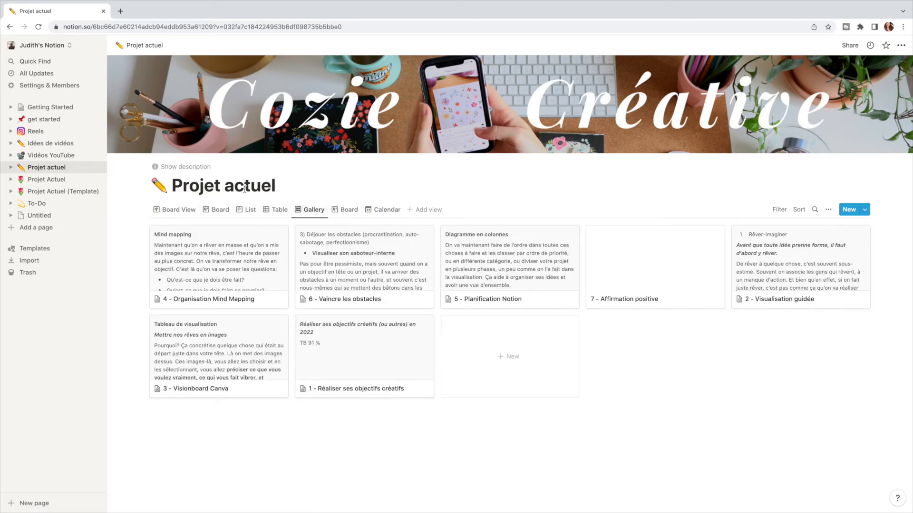
left_click(219, 209)
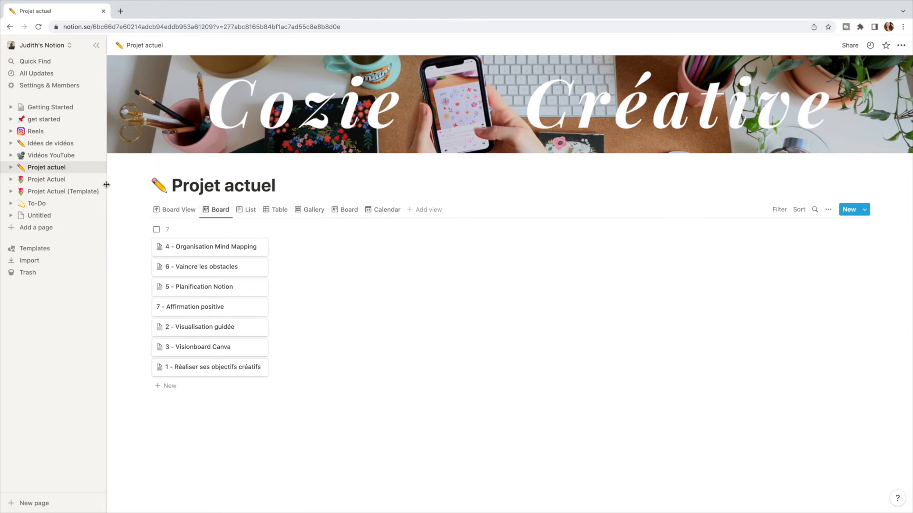
left_click(64, 144)
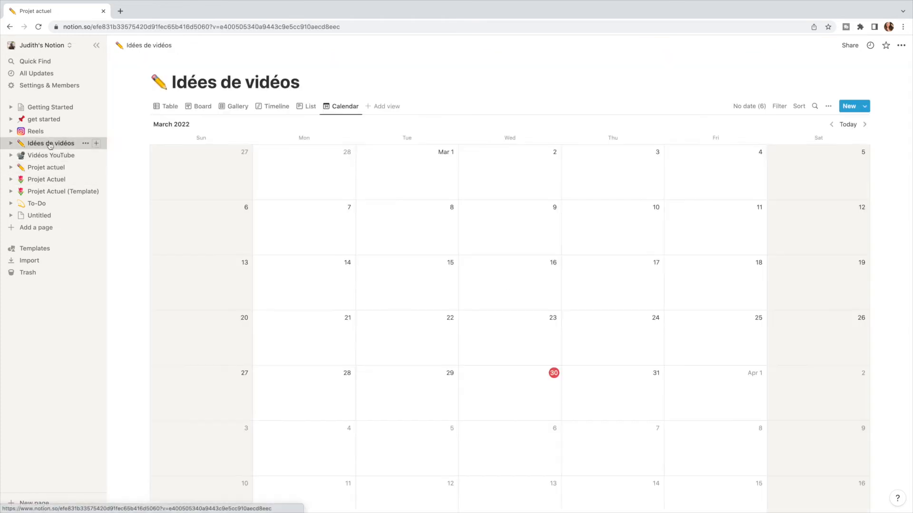
left_click(200, 107)
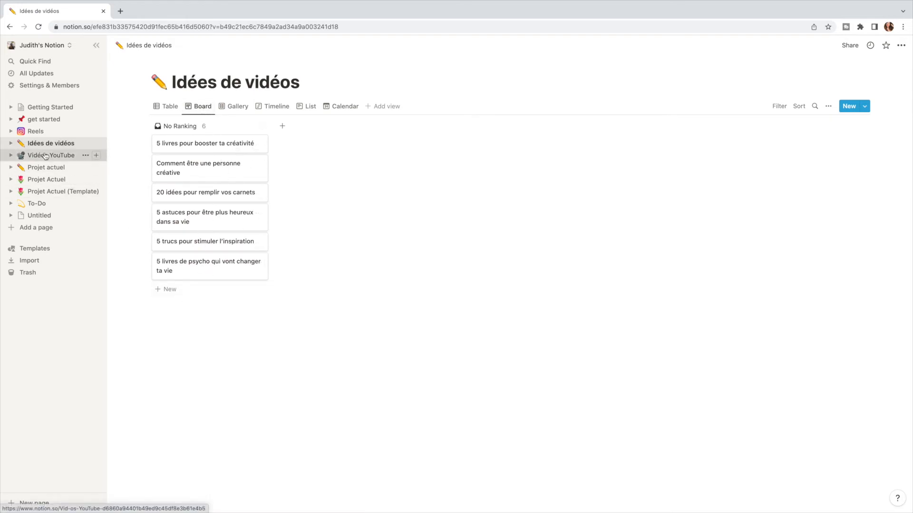
left_click(82, 155)
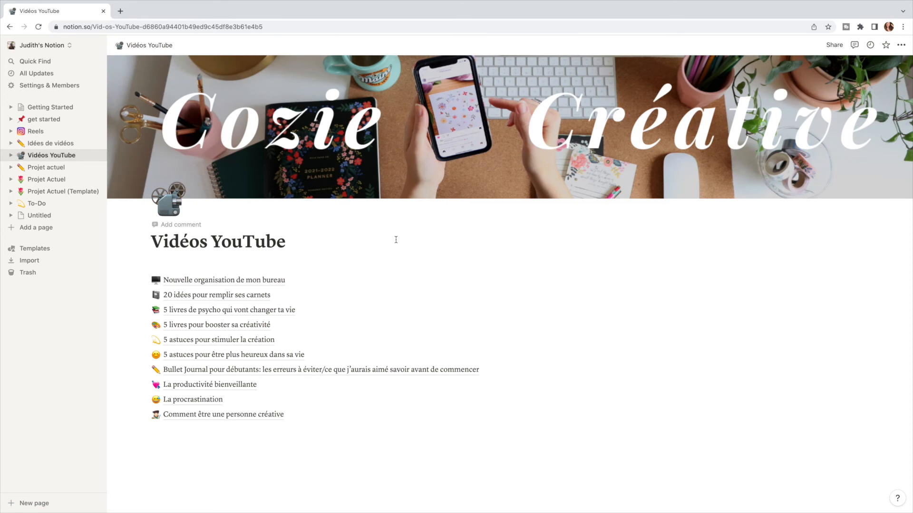
left_click(43, 170)
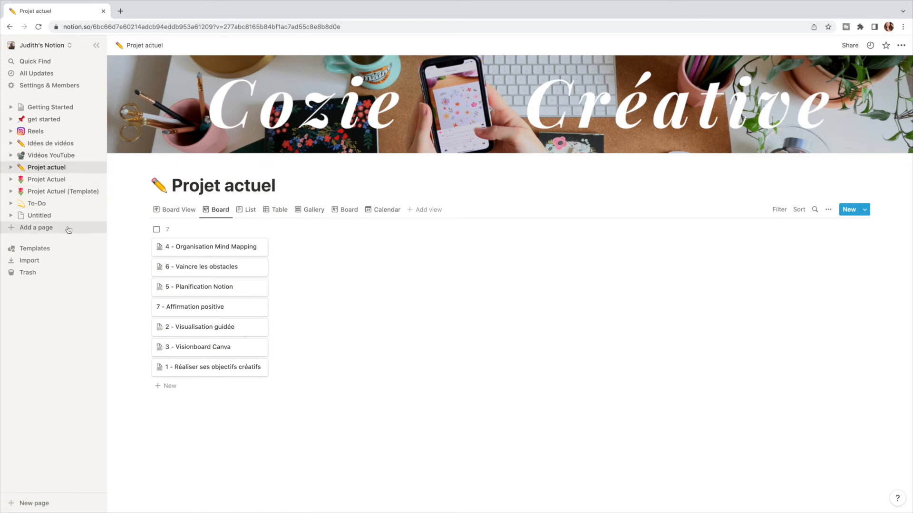
Browse the Personal templates Goals, Blog Post and Job Applications, then return to the tulip-icon Projet Actuel page.
left_click(49, 249)
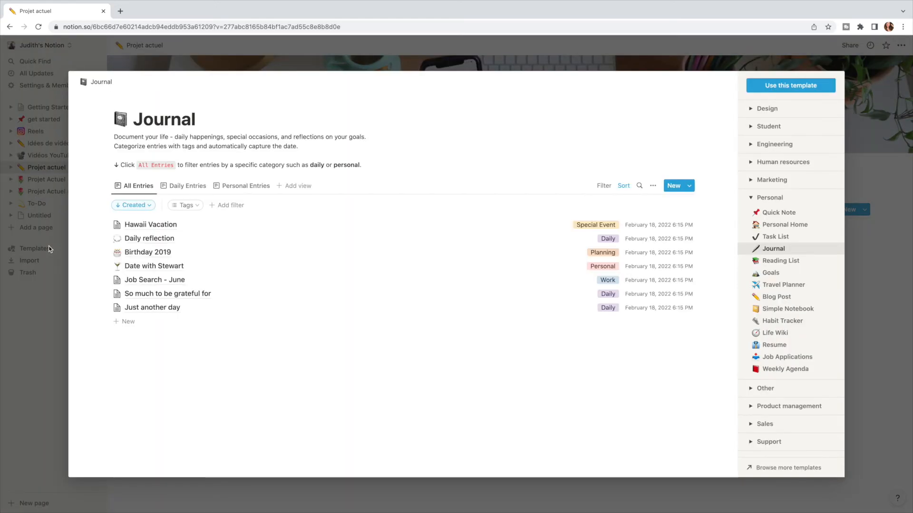
left_click(828, 273)
left_click(800, 299)
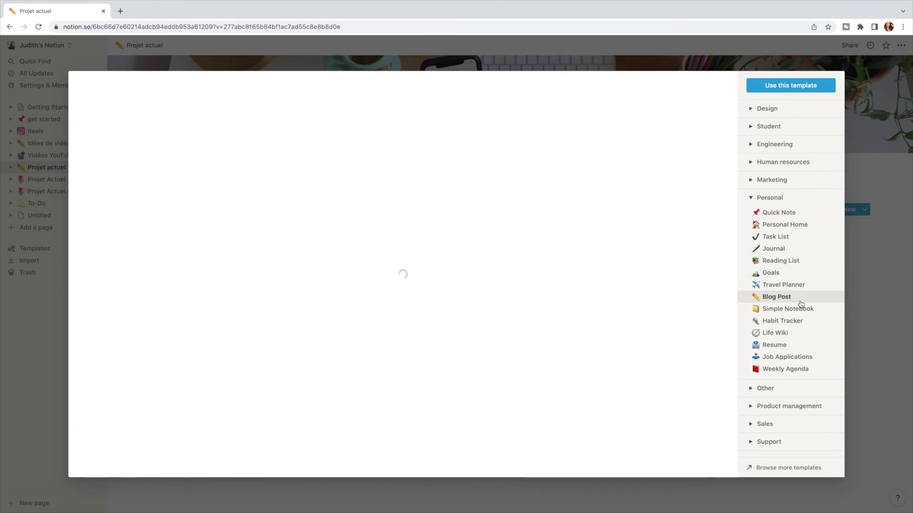
left_click(785, 357)
left_click(864, 307)
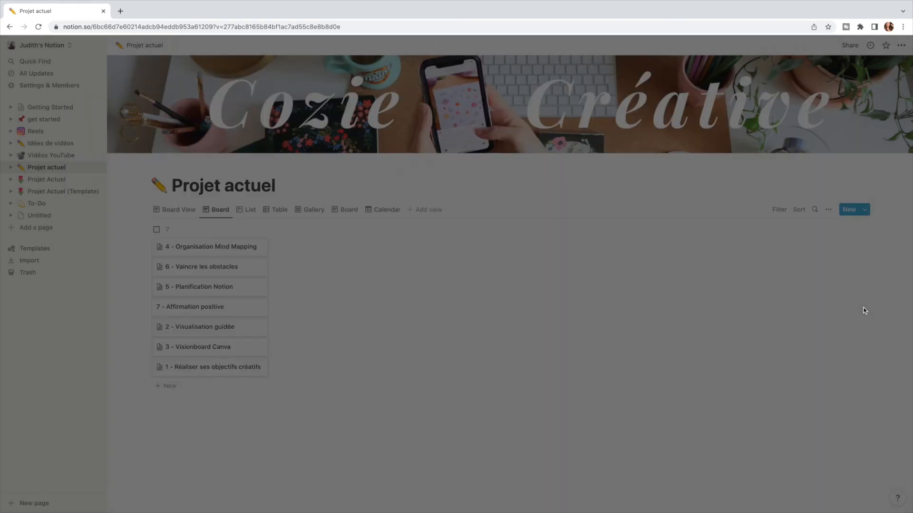
left_click(46, 179)
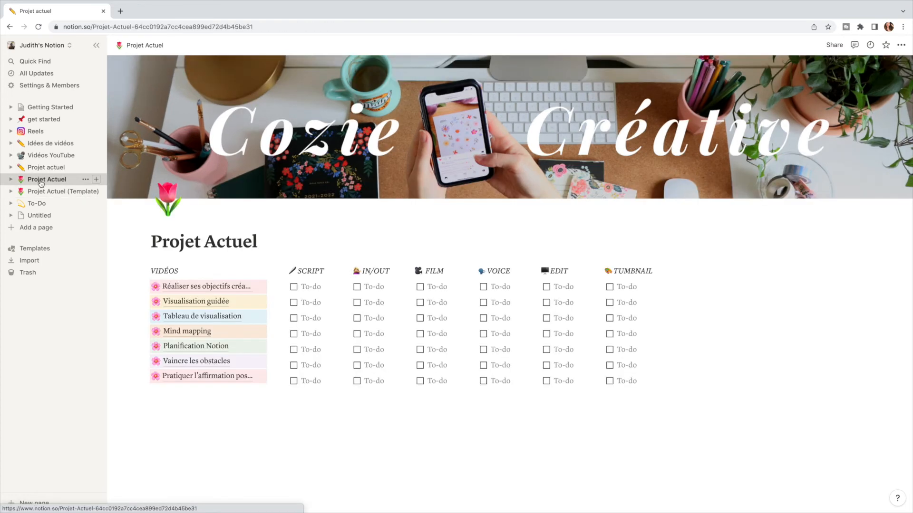